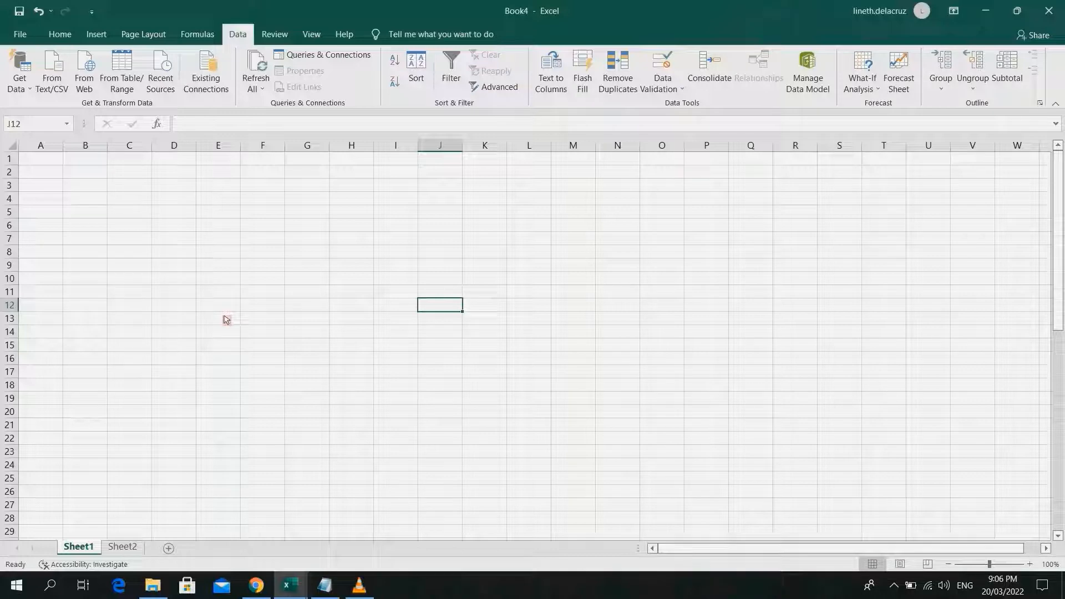
# Create a blank query in Power Query and clear the default code in its Advanced Editor
pyautogui.click(25, 99)
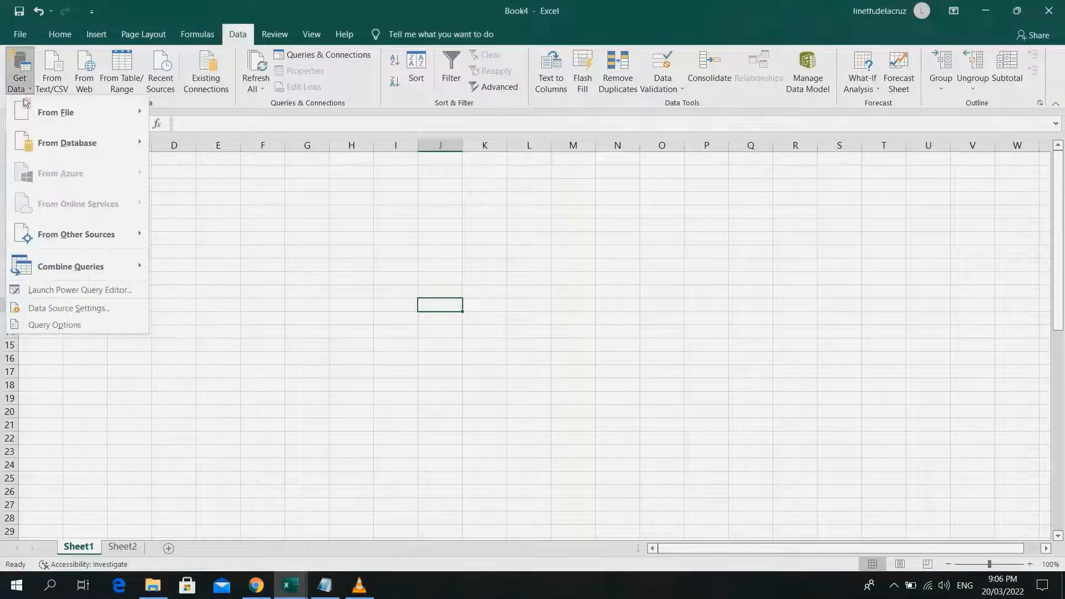
pyautogui.moveTo(61, 239)
pyautogui.click(228, 418)
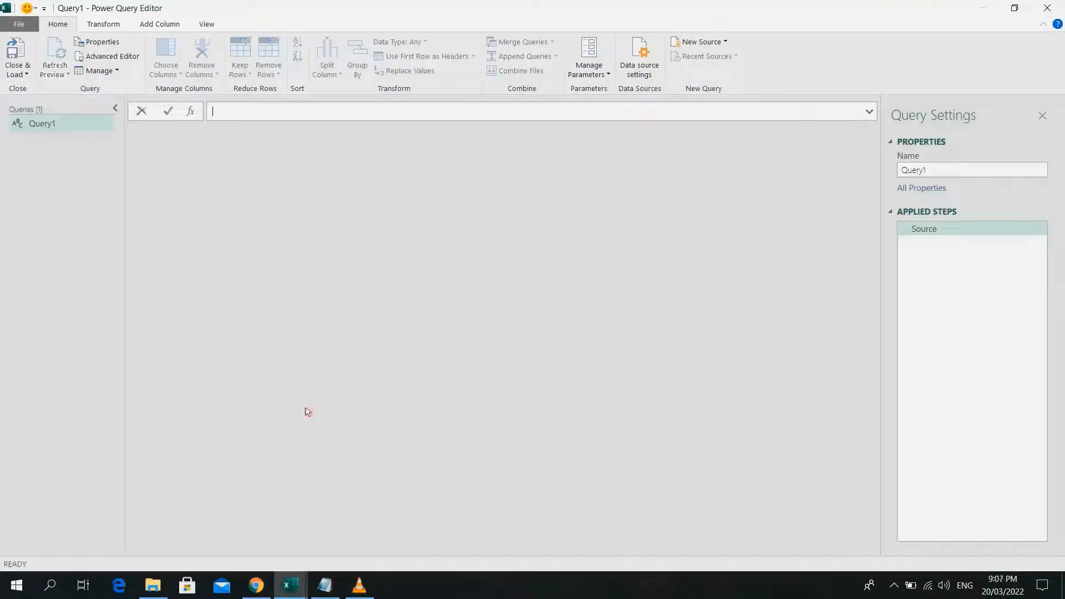
pyautogui.click(213, 22)
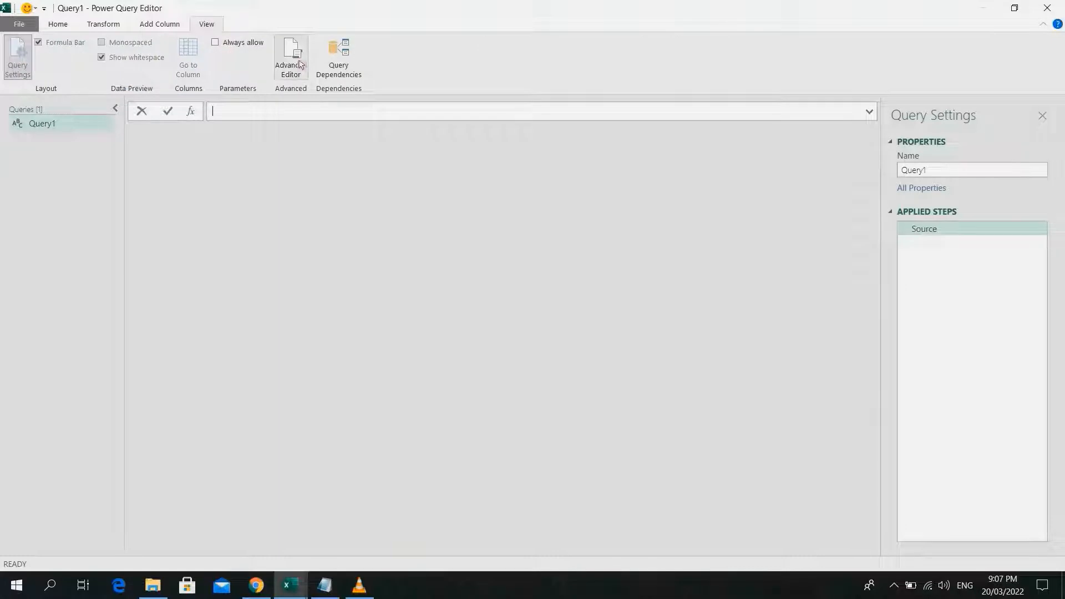
pyautogui.click(293, 58)
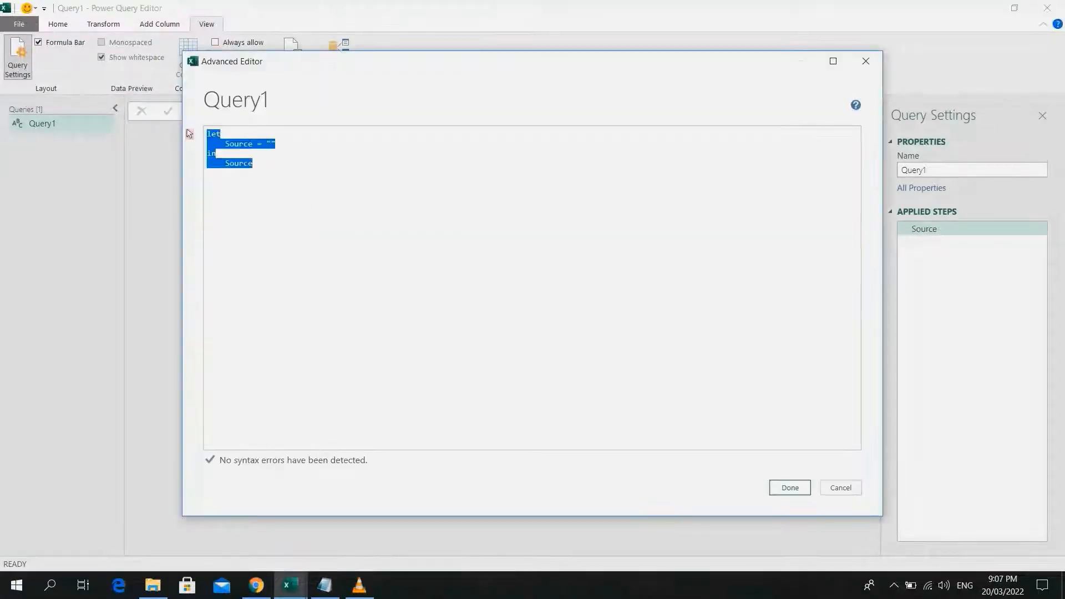
pyautogui.press('Delete')
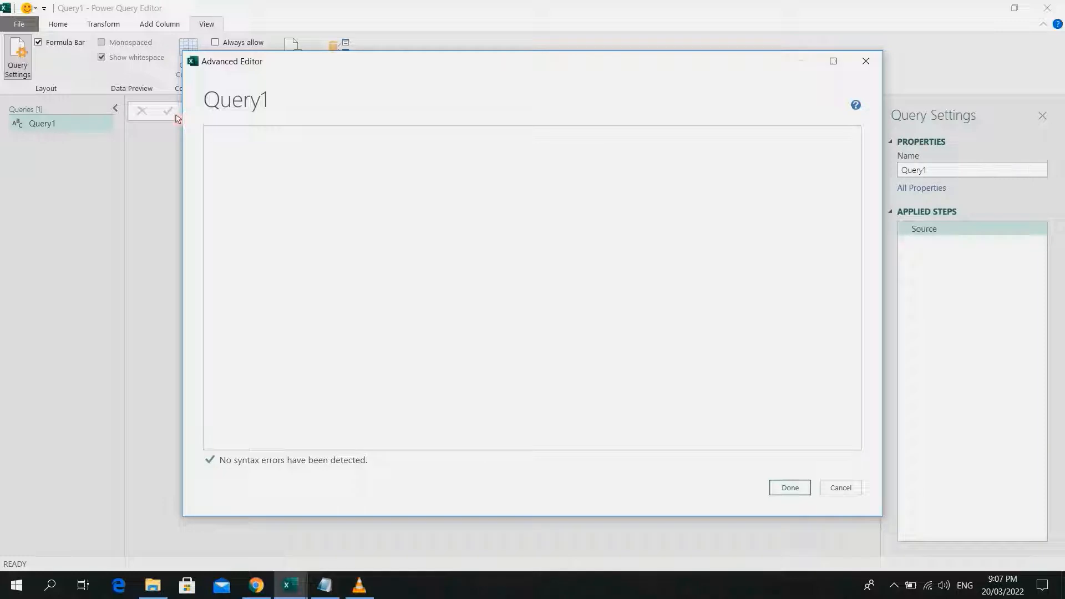
# Write the function header "(Date as date, StartofFY as date) as any =>" and start its let block
pyautogui.write('(')
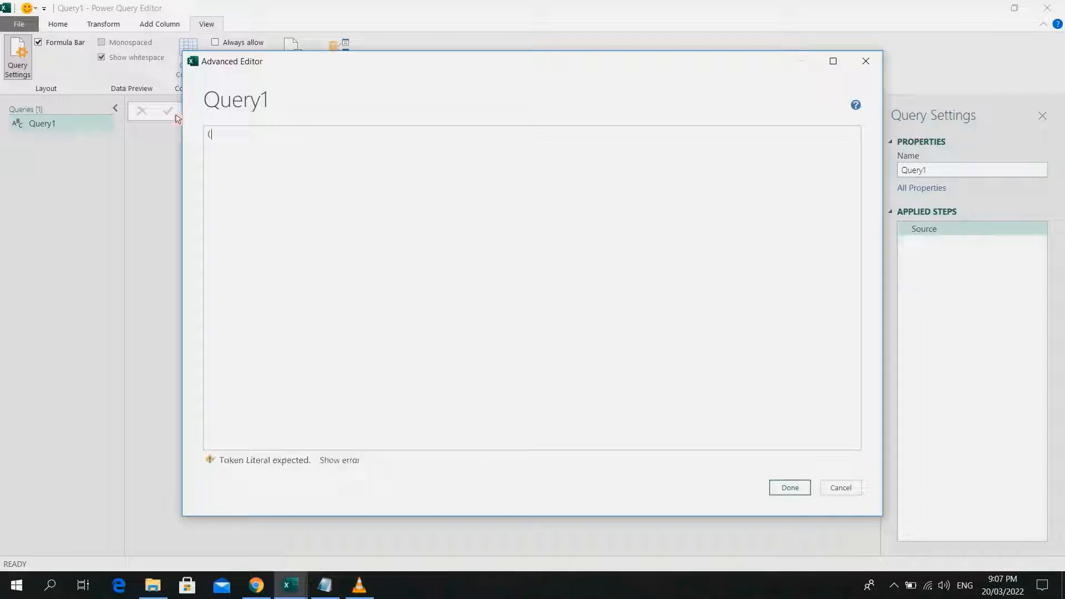
pyautogui.write('Date')
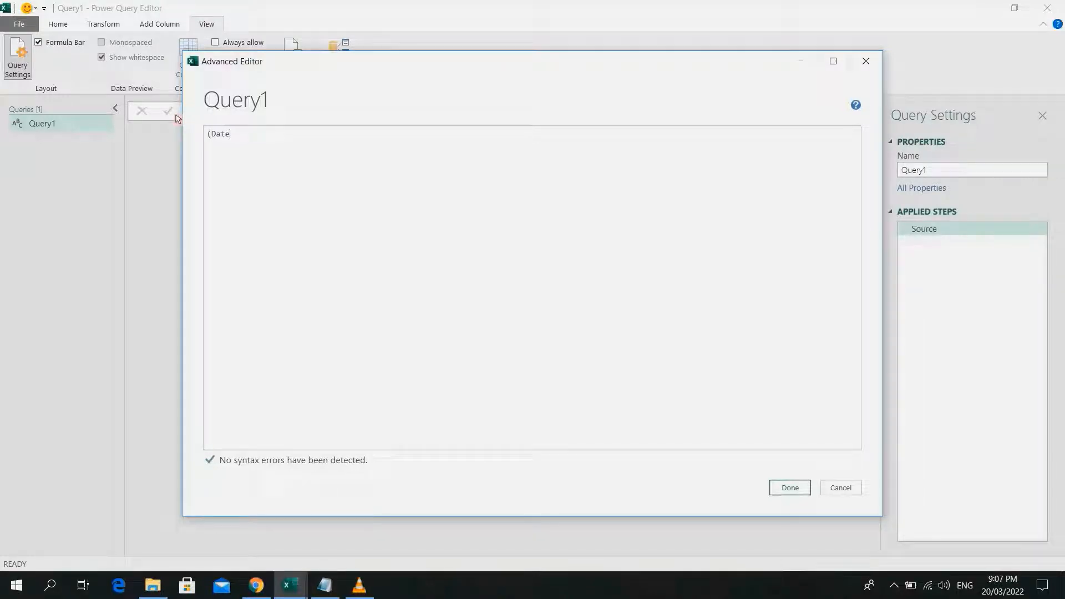
pyautogui.write(' as date')
pyautogui.write(', ')
pyautogui.write('Start')
pyautogui.write('ofP')
pyautogui.write('Y')
pyautogui.write(' as date')
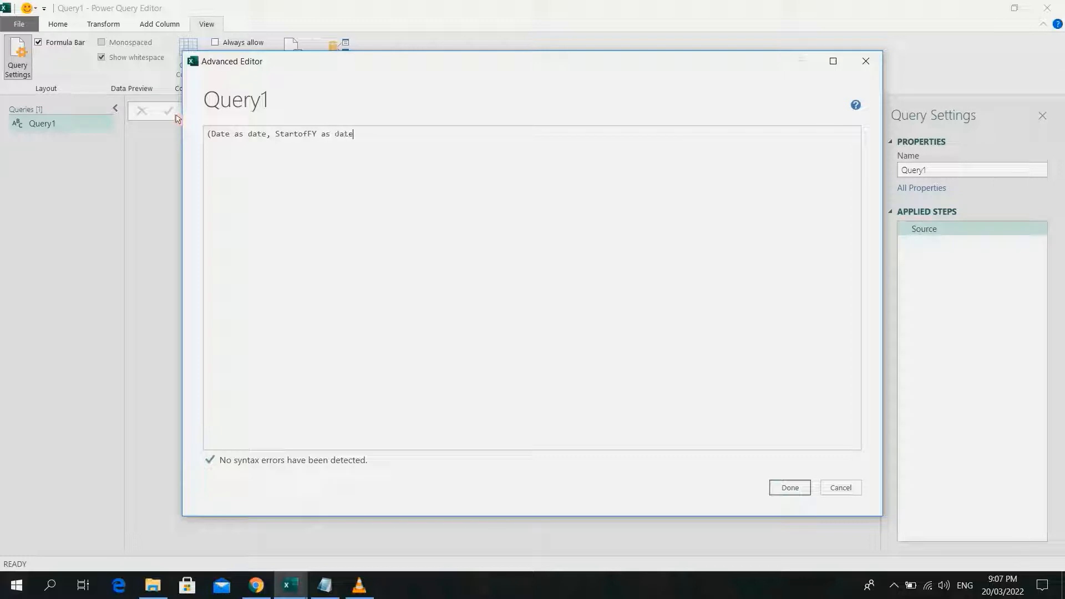
pyautogui.write(') as any =>')
pyautogui.press('Return')
pyautogui.press('Return')
pyautogui.write('let')
pyautogui.press('Return')
pyautogui.press('Return')
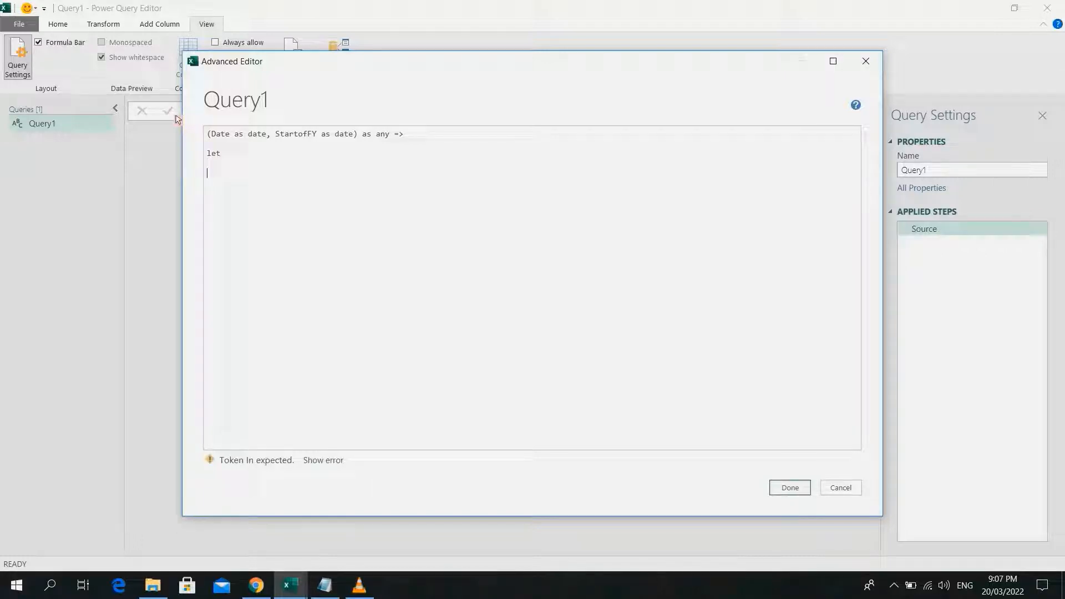
# Define FiscalYear with the first condition "if Date.Month(Date) > Date.Month(StartofFY)"
pyautogui.write('Fiscal')
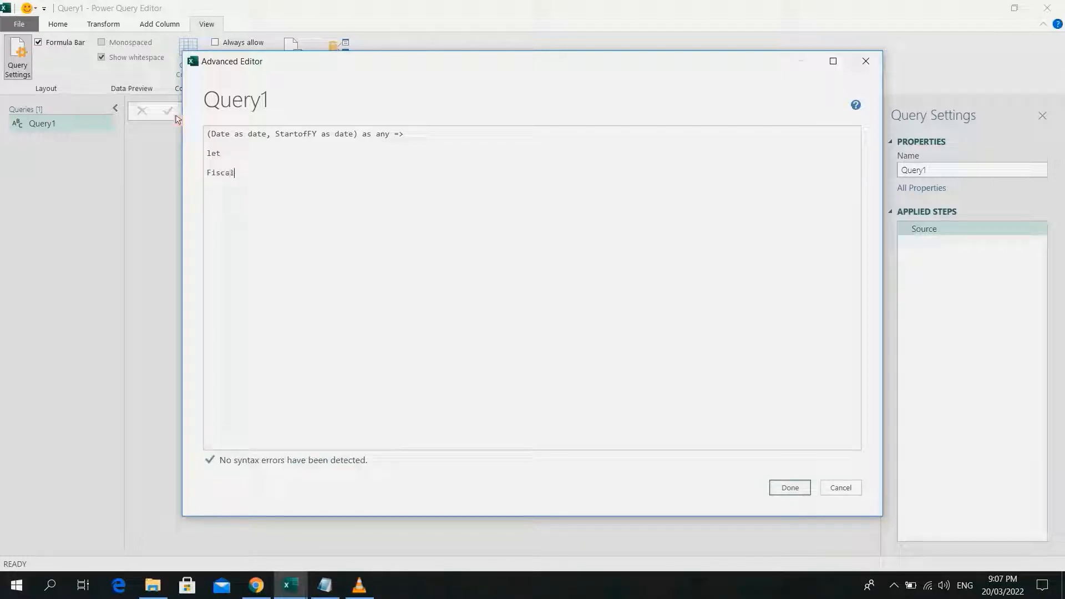
pyautogui.write('Year = ')
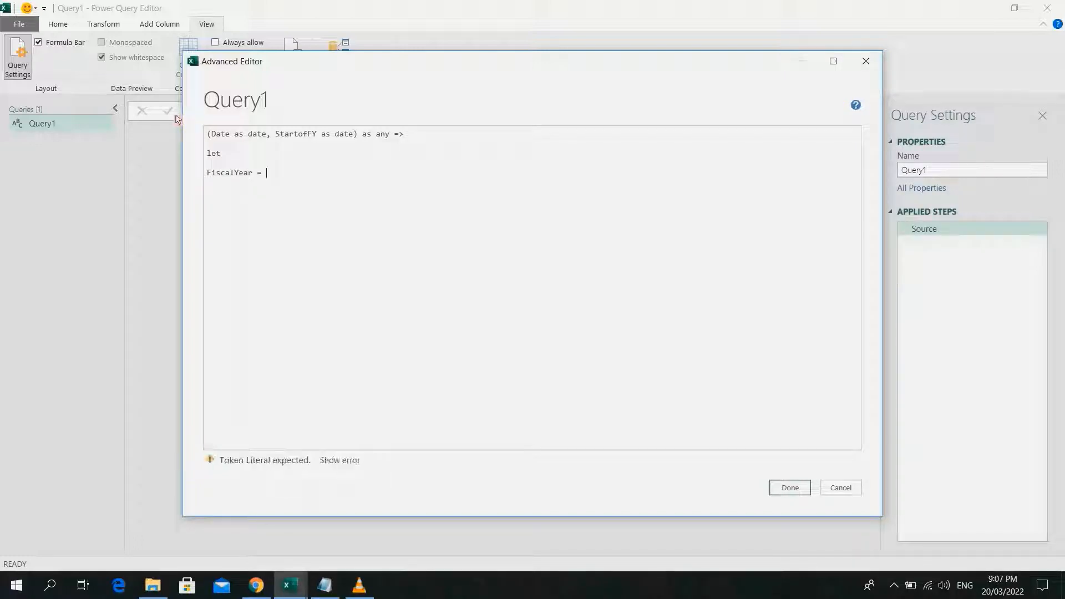
pyautogui.write('if Da')
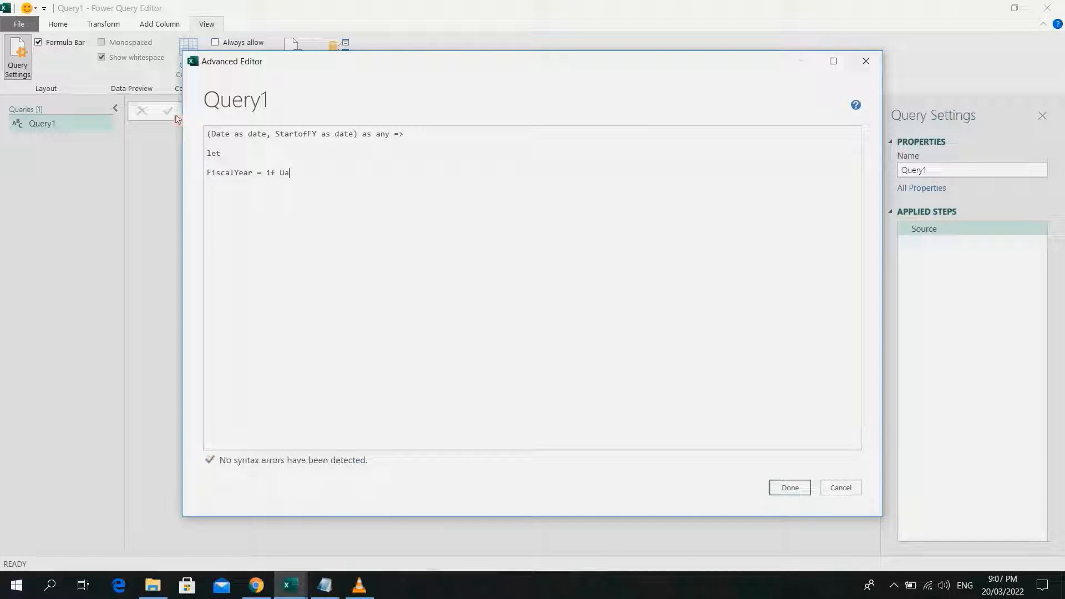
pyautogui.write('te.Month(Date)')
pyautogui.write(' >')
pyautogui.write(' Date')
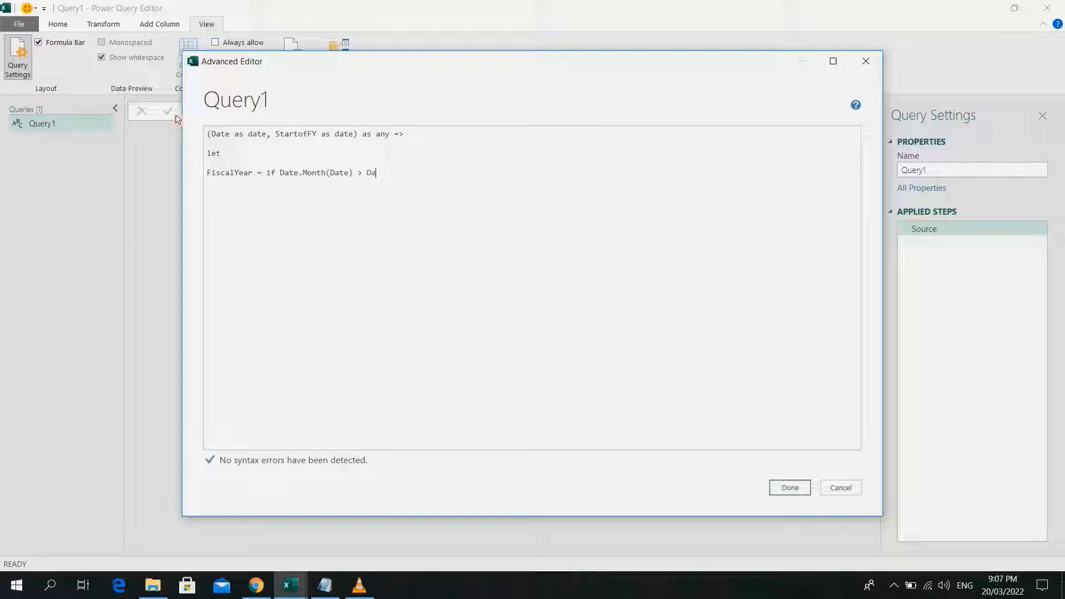
pyautogui.write('.Month')
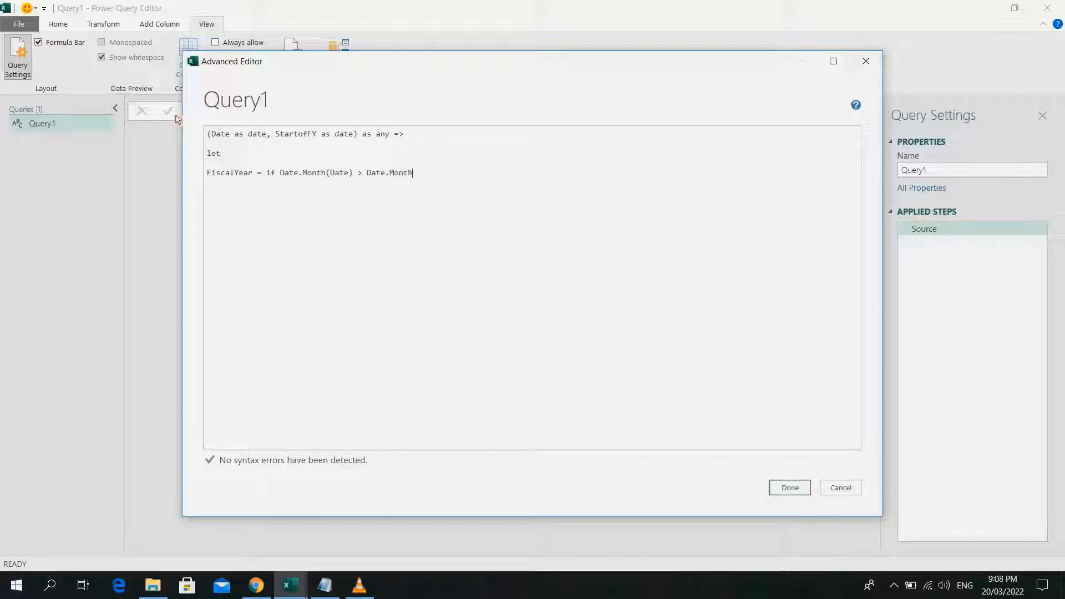
pyautogui.write('(StartofFY)')
pyautogui.press('Return')
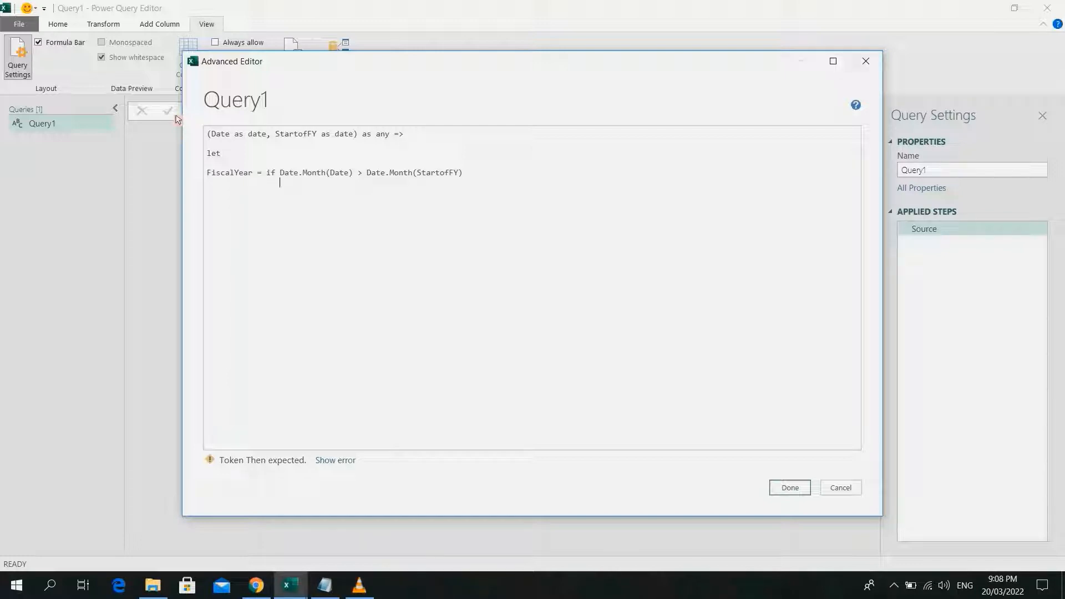
# Add the alternative condition "or Date.Month(Date) = Date.Month(StartofFY)" on a new line of FiscalYear
pyautogui.write('or ')
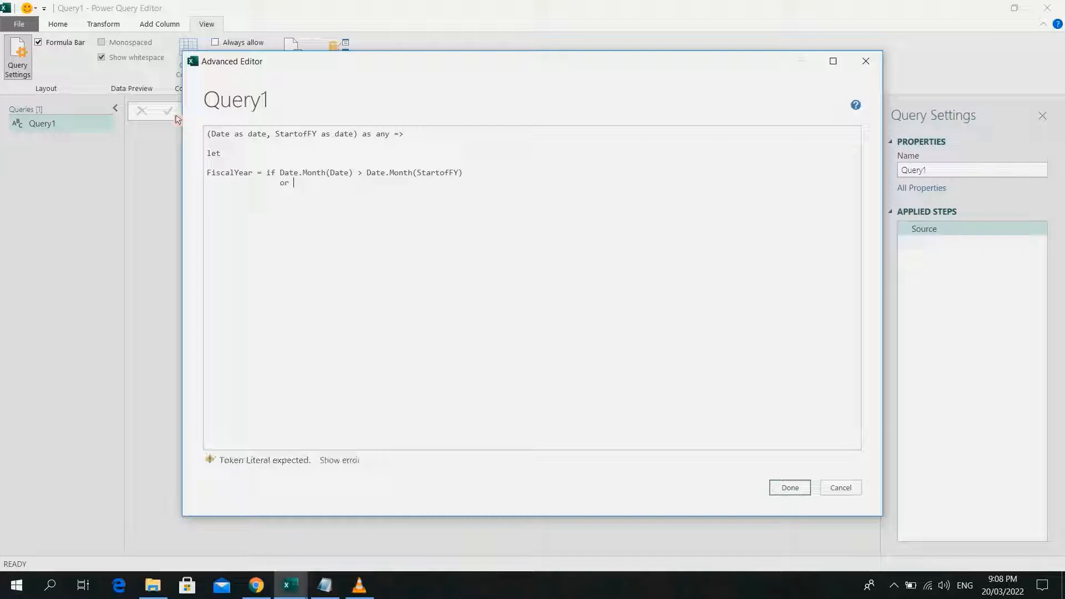
pyautogui.write('Date')
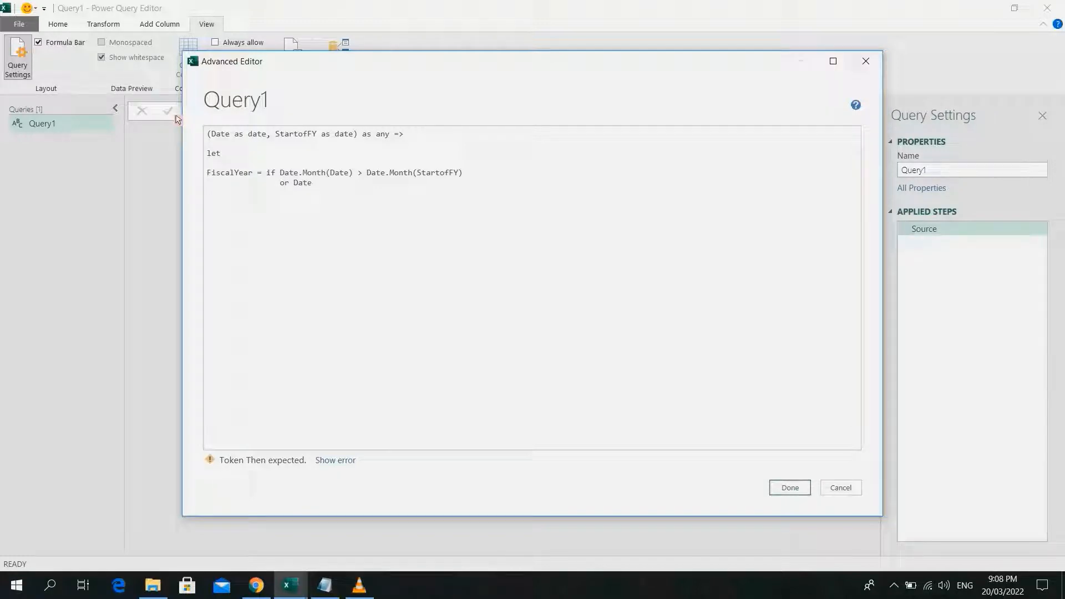
pyautogui.write('.Month(')
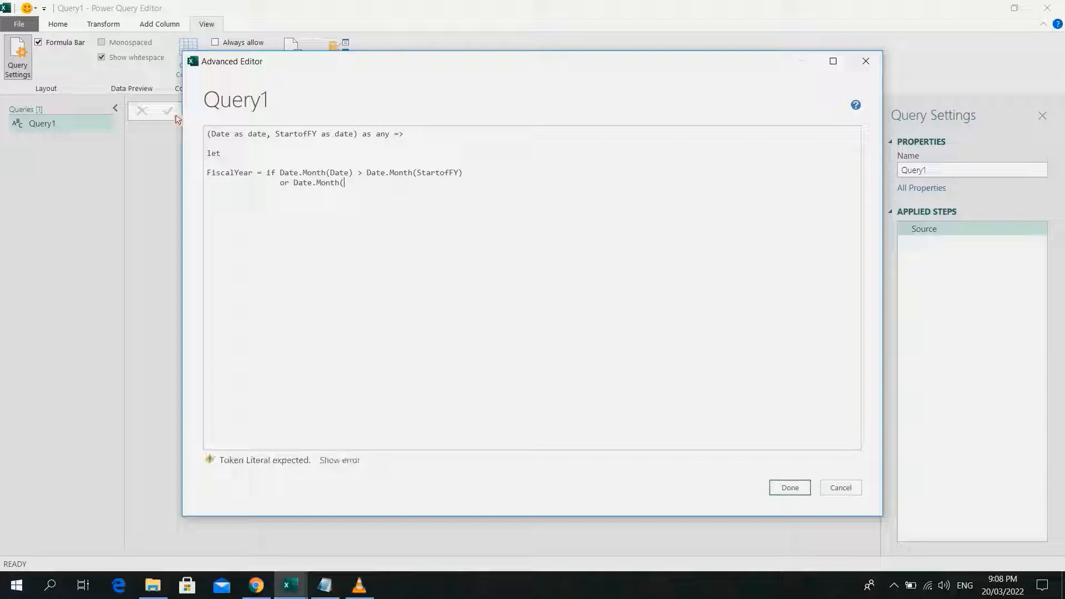
pyautogui.write('Date) =')
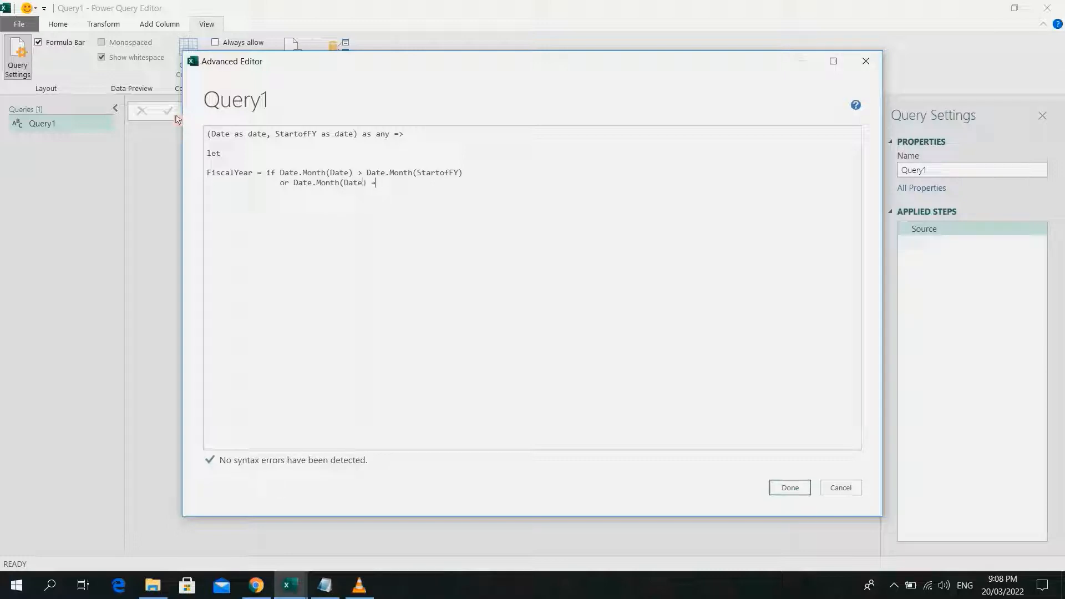
pyautogui.write(' Date.Month(StartofFY)')
pyautogui.press('Return')
# Add the indented condition "and Date.Day(Date) >= Date.Day(StartofFY)" beneath the or line
pyautogui.press('Tab')
pyautogui.press('Tab')
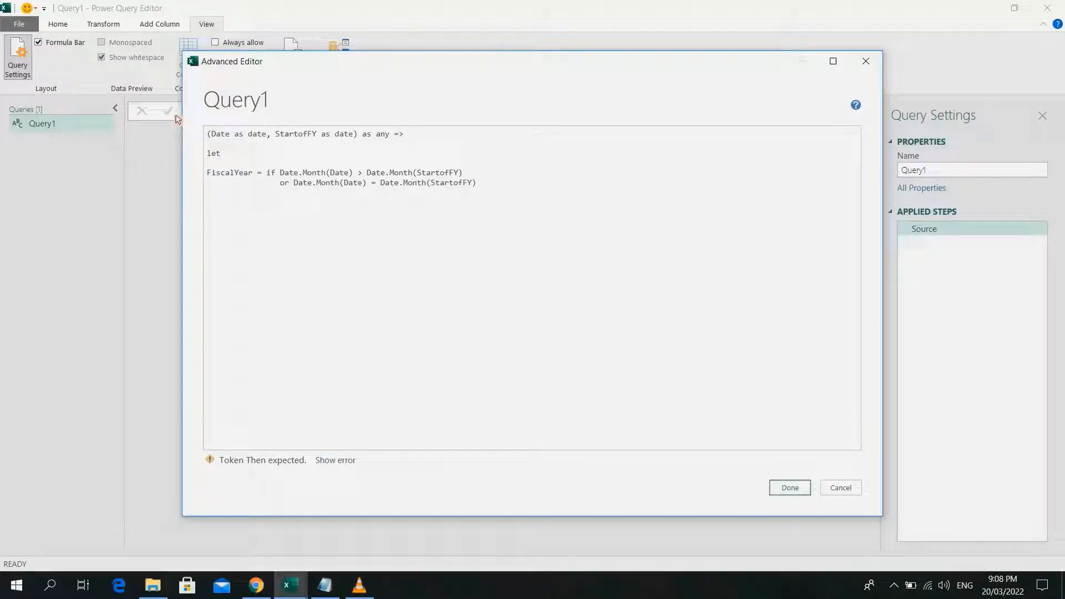
pyautogui.write('and ')
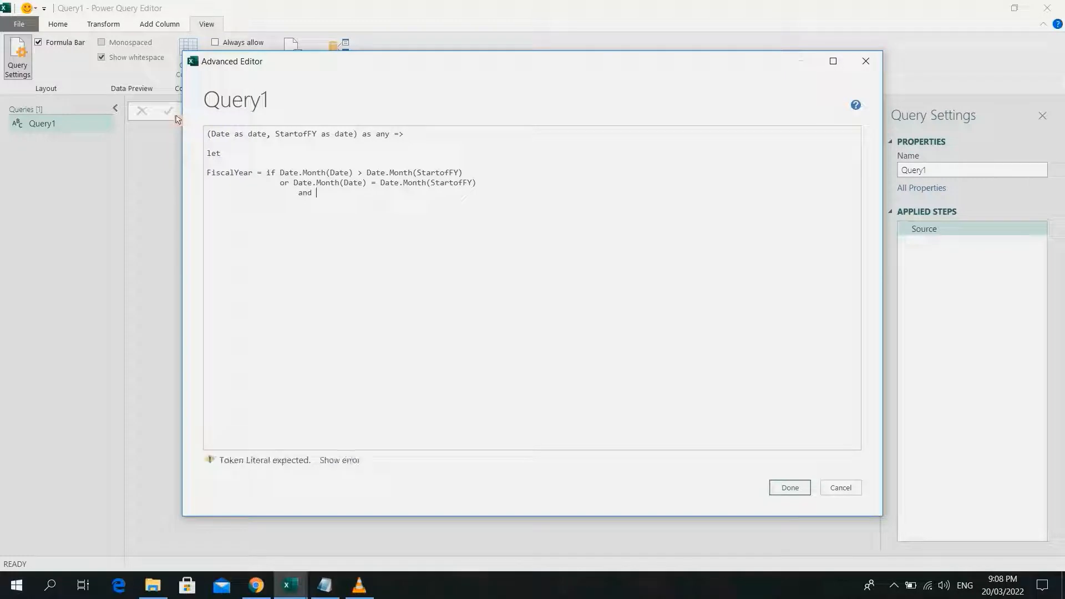
pyautogui.write('D')
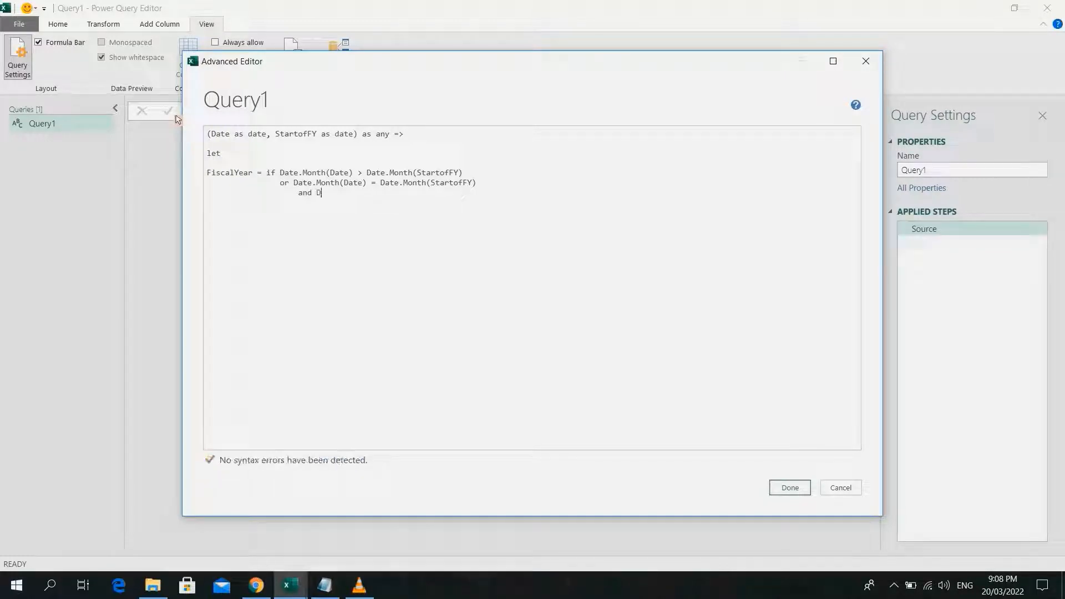
pyautogui.write('ate.Day(Date) >= Date.Day(StartofFY)')
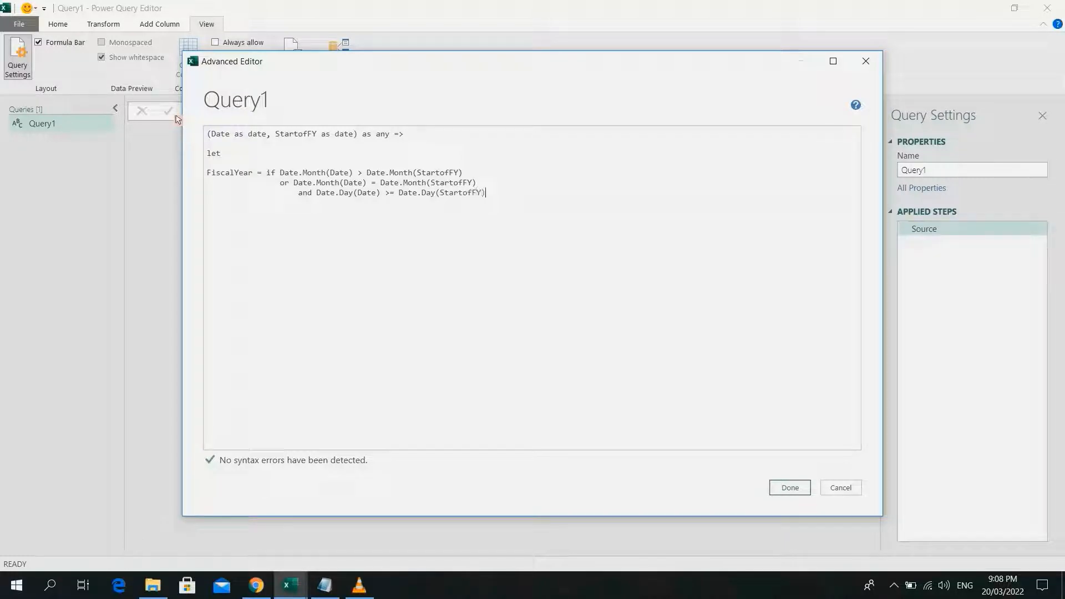
pyautogui.press('Return')
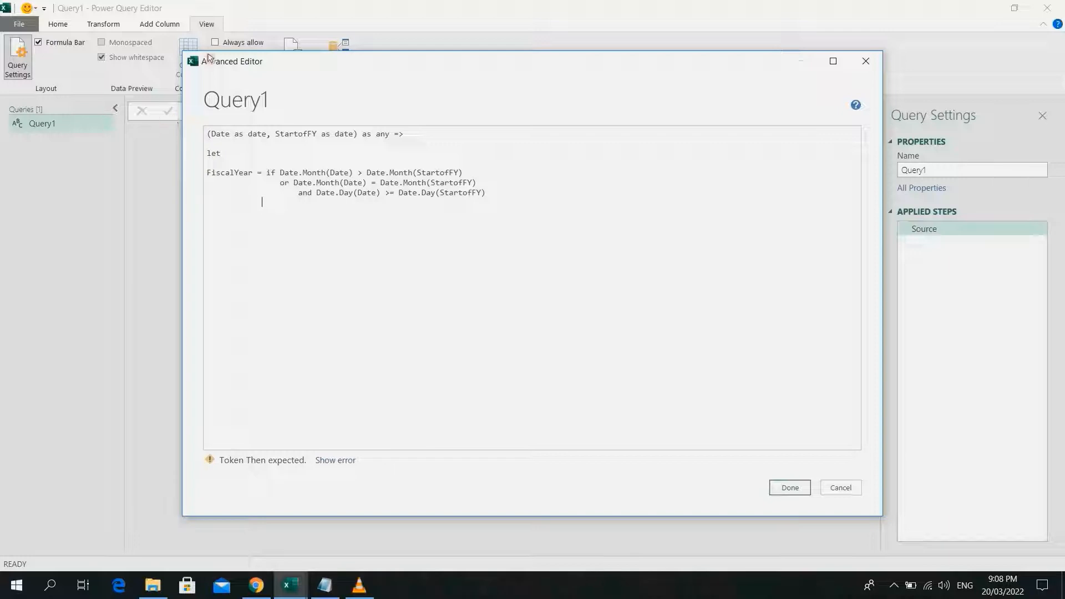
pyautogui.moveTo(462, 173); pyautogui.dragTo(480, 194)
pyautogui.click(299, 190)
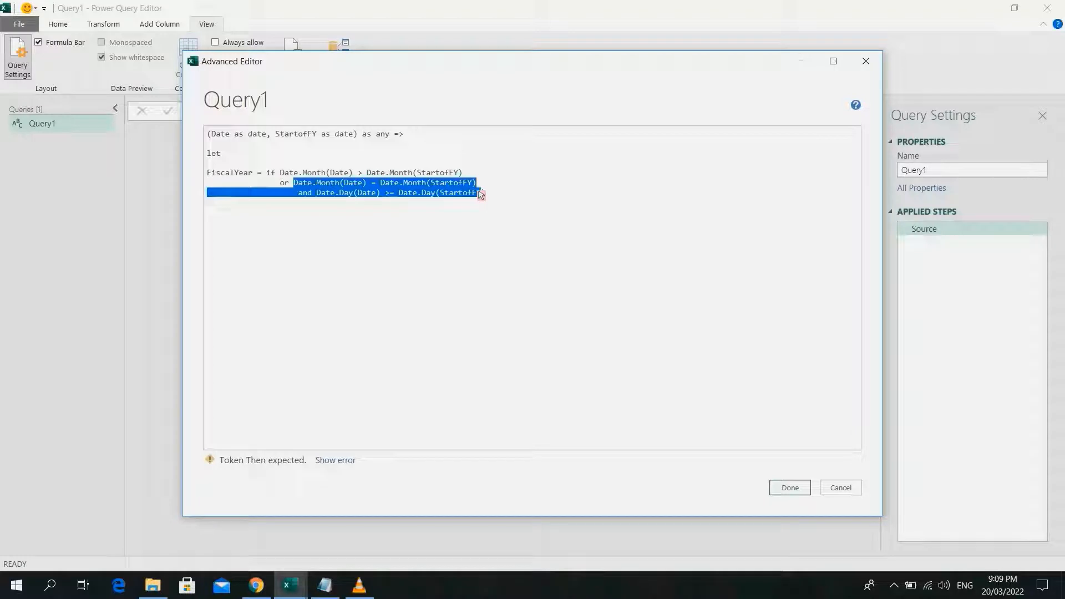
# Add the then branch of FiscalYear, returning Date.Year(Date)
pyautogui.click(298, 210)
pyautogui.write('then')
pyautogui.press('Return')
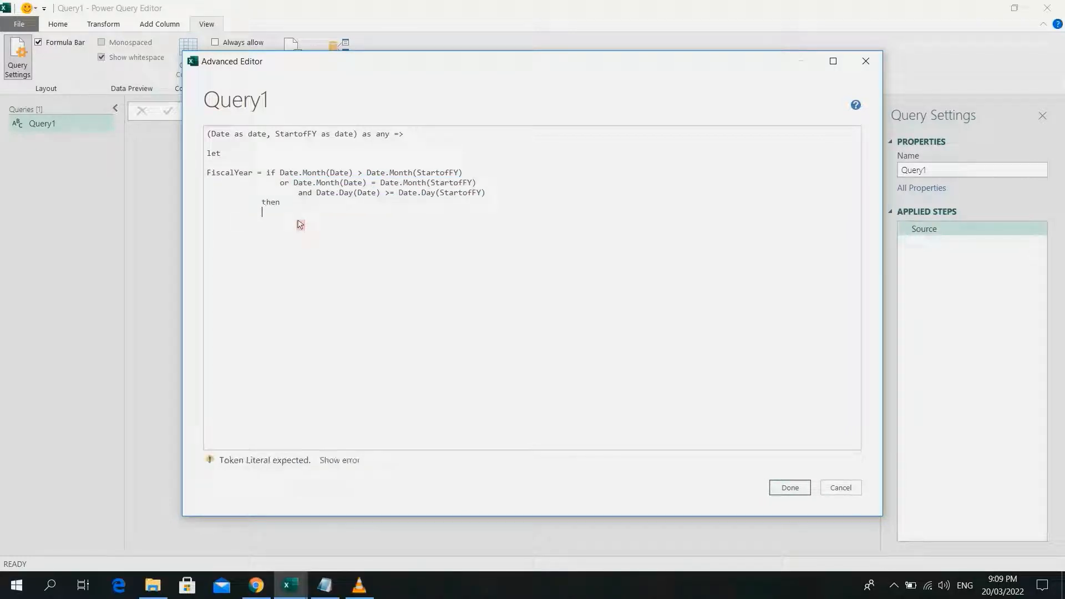
pyautogui.write('Date.Ye')
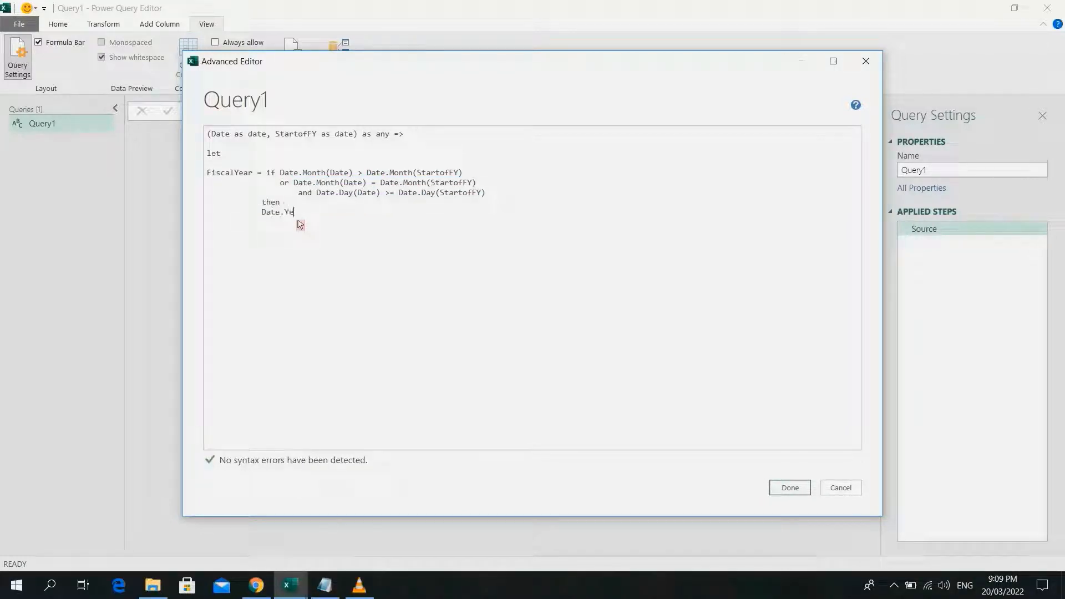
pyautogui.write('ar(')
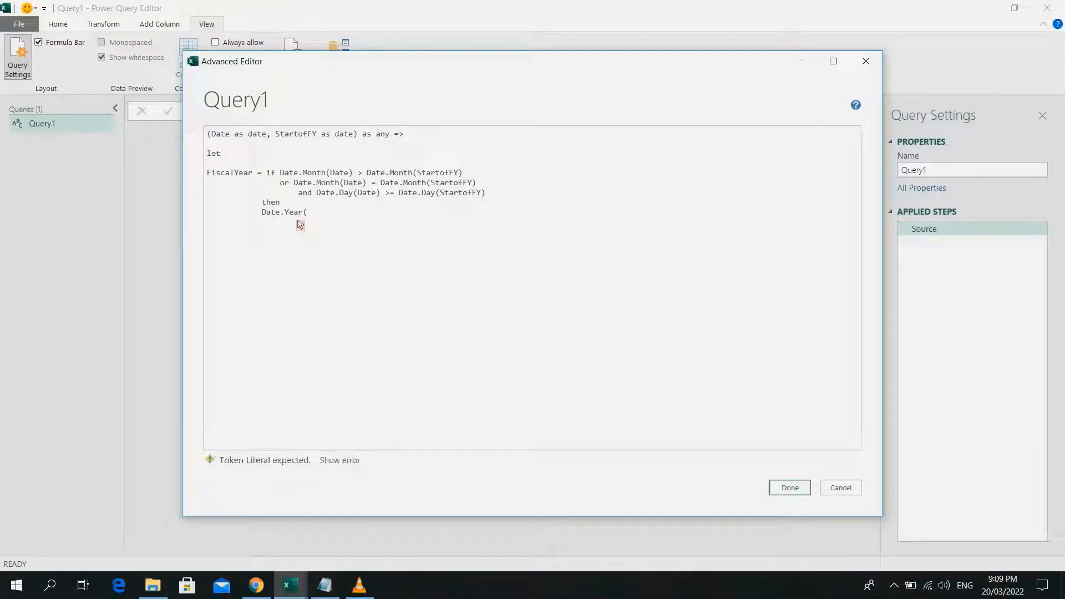
pyautogui.write('Date)')
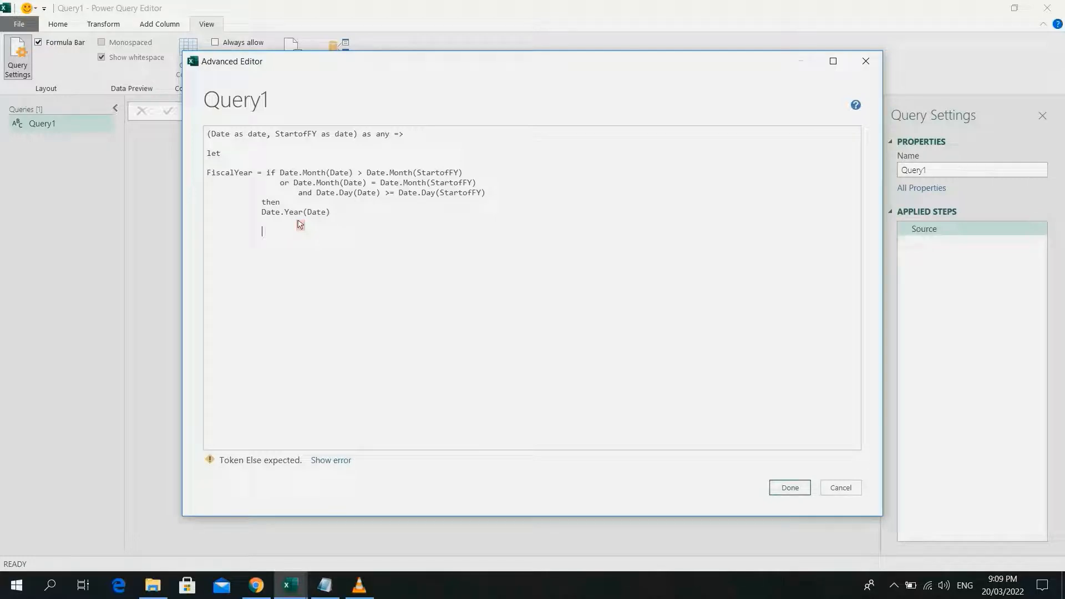
# Add the else branch of FiscalYear with Date.AddYears(Date, -1) and select that expression
pyautogui.write('else')
pyautogui.press('Return')
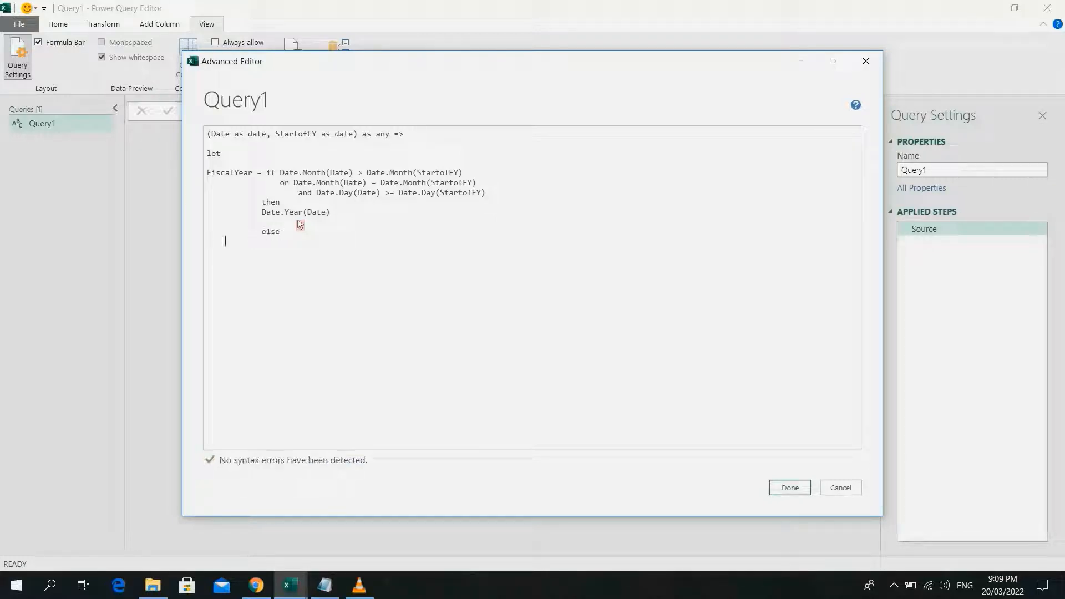
pyautogui.write('Date')
pyautogui.press('BackSpace')
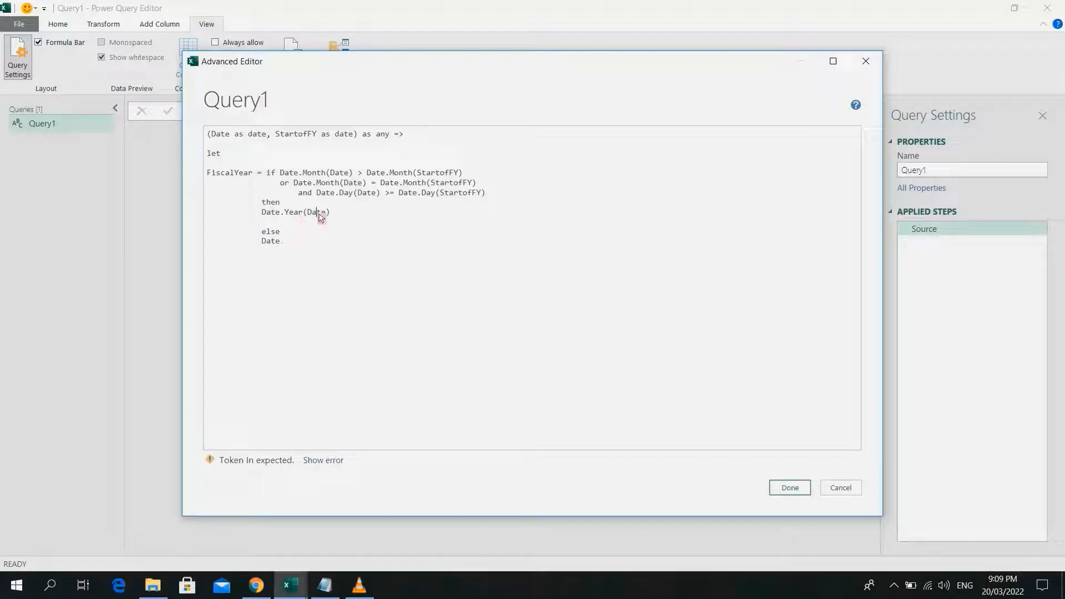
pyautogui.moveTo(316, 213); pyautogui.dragTo(325, 213)
pyautogui.click(307, 246)
pyautogui.write('.Add')
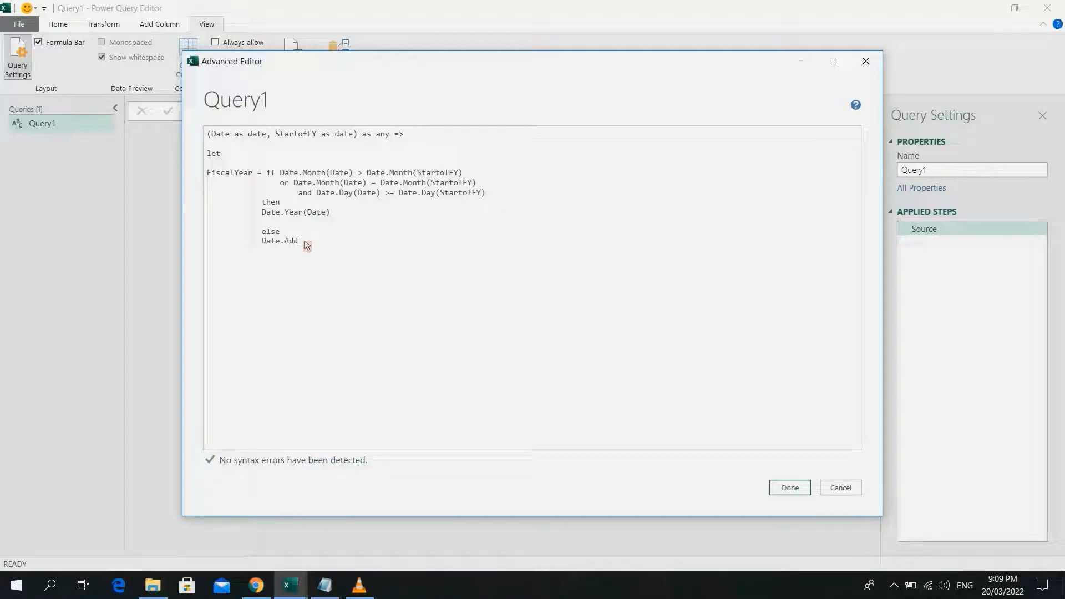
pyautogui.write('Years(Date, -1')
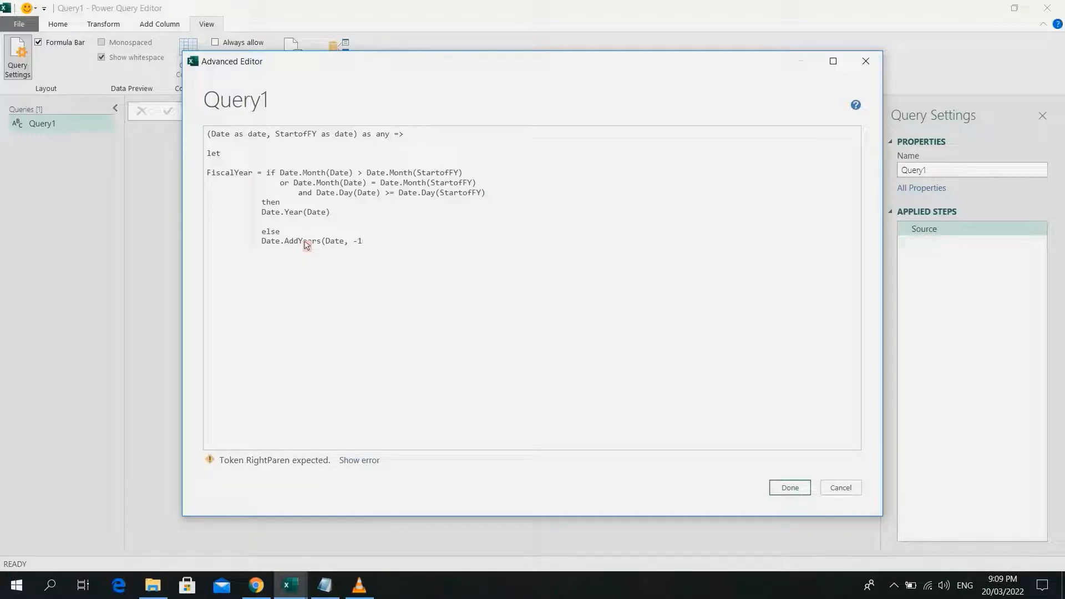
pyautogui.write(')')
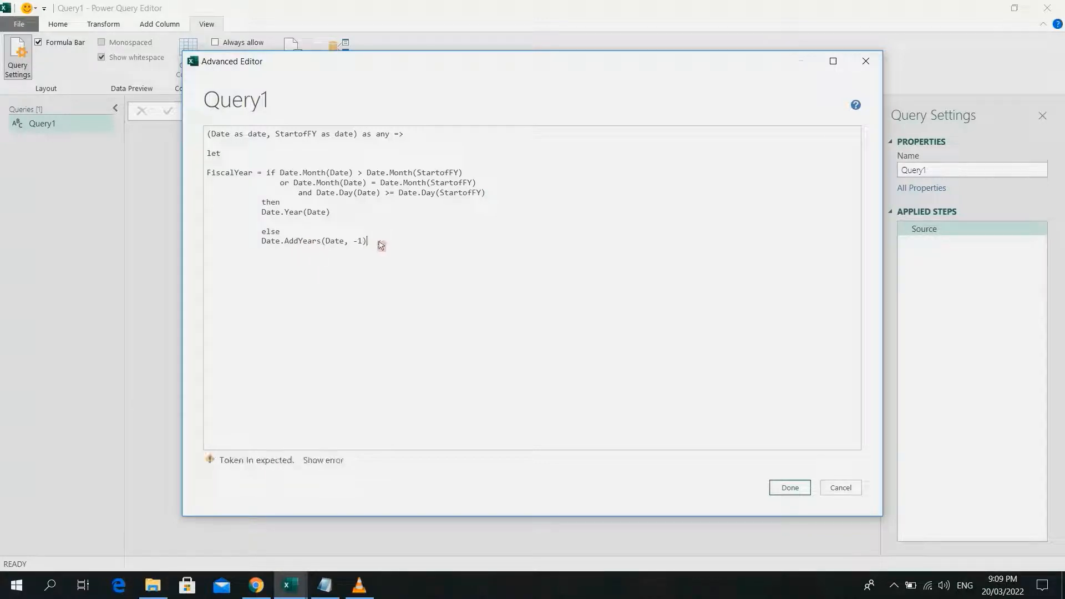
pyautogui.moveTo(381, 245); pyautogui.dragTo(270, 245)
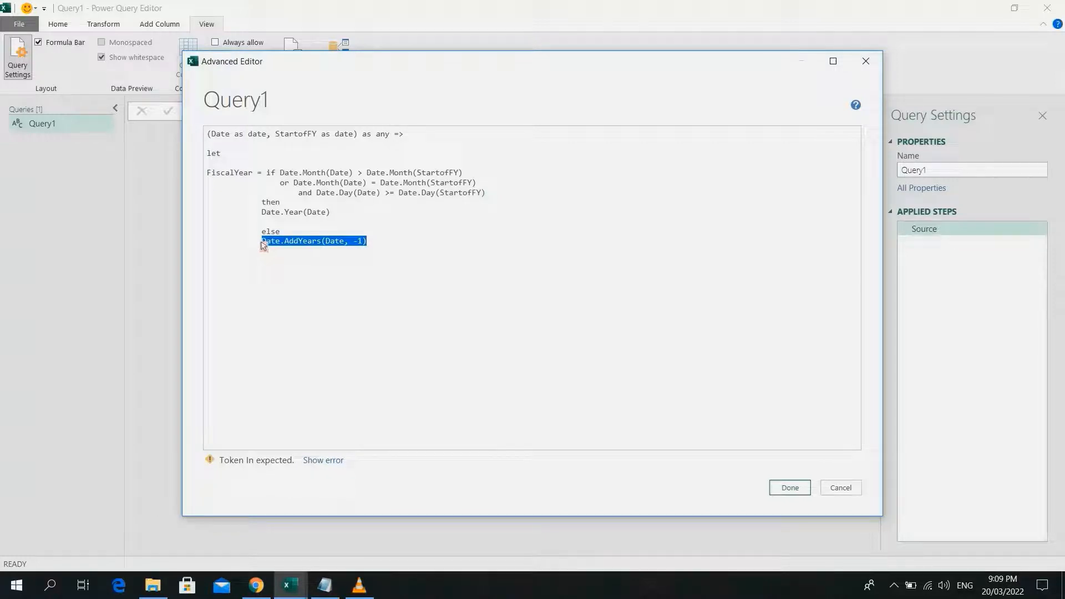
# Wrap the else expression Date.AddYears(Date, -1) in Date.Year() and begin the in clause two lines below
pyautogui.click(265, 253)
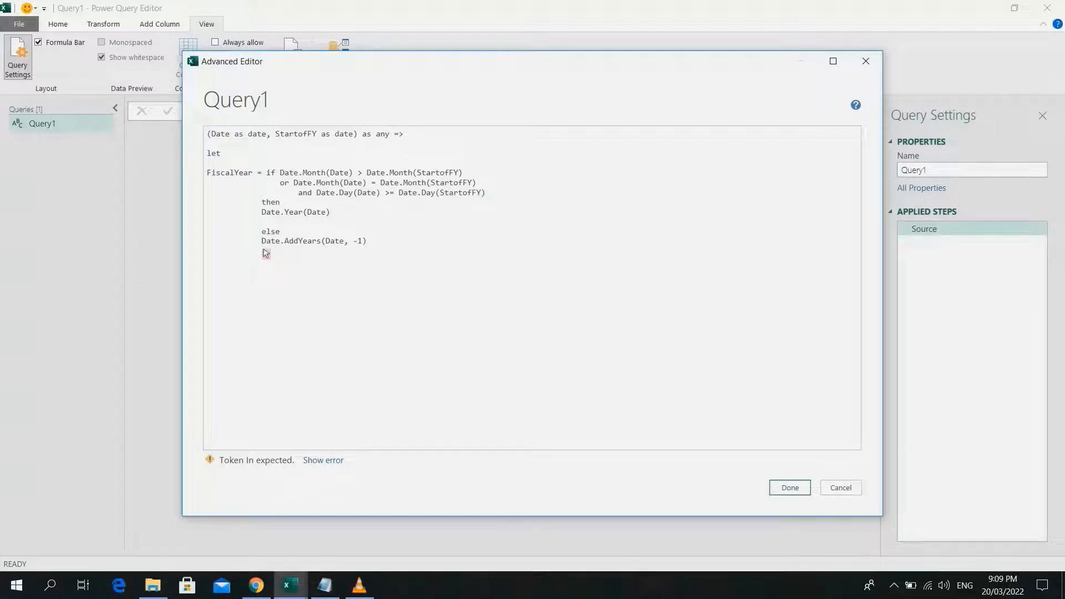
pyautogui.write('Date.Year(')
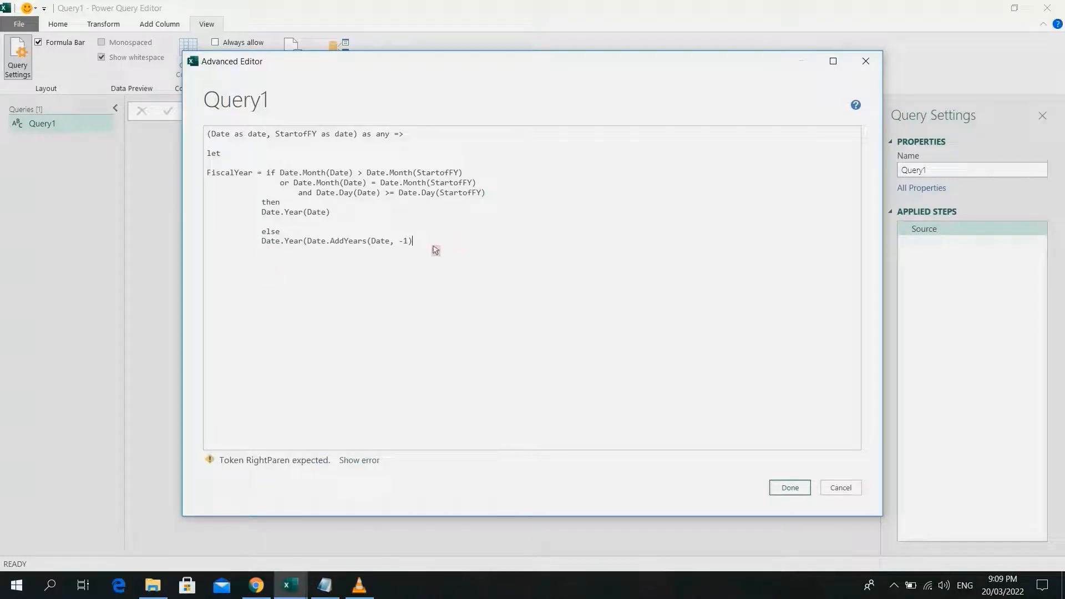
pyautogui.write(')  i')
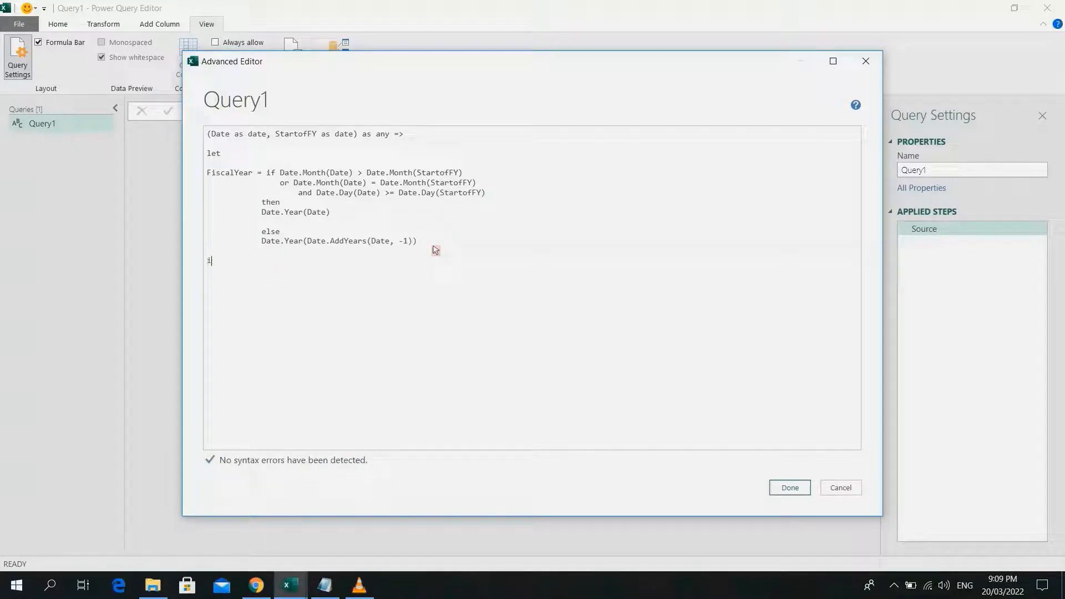
# Complete the in clause so the function returns FiscalYear, and save the query code
pyautogui.write('n')
pyautogui.press('Return')
pyautogui.press('Return')
pyautogui.write('F')
pyautogui.click(790, 488)
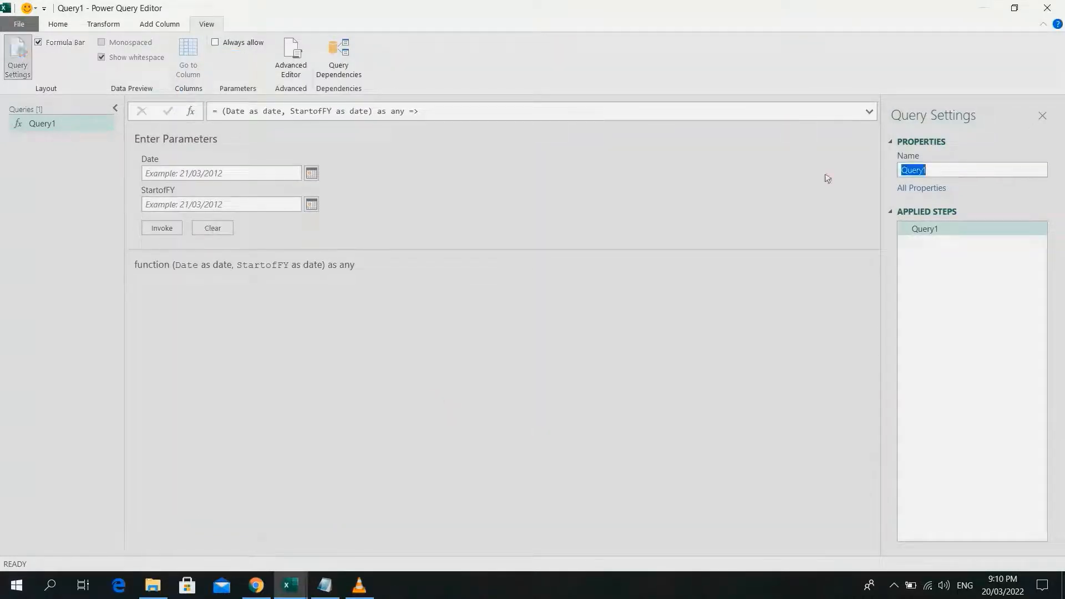
# Rename the function query as fxGetFiscalYearLabel and close and load it to the workbook
pyautogui.write('fxGetFiscalYearLabel')
pyautogui.press('Return')
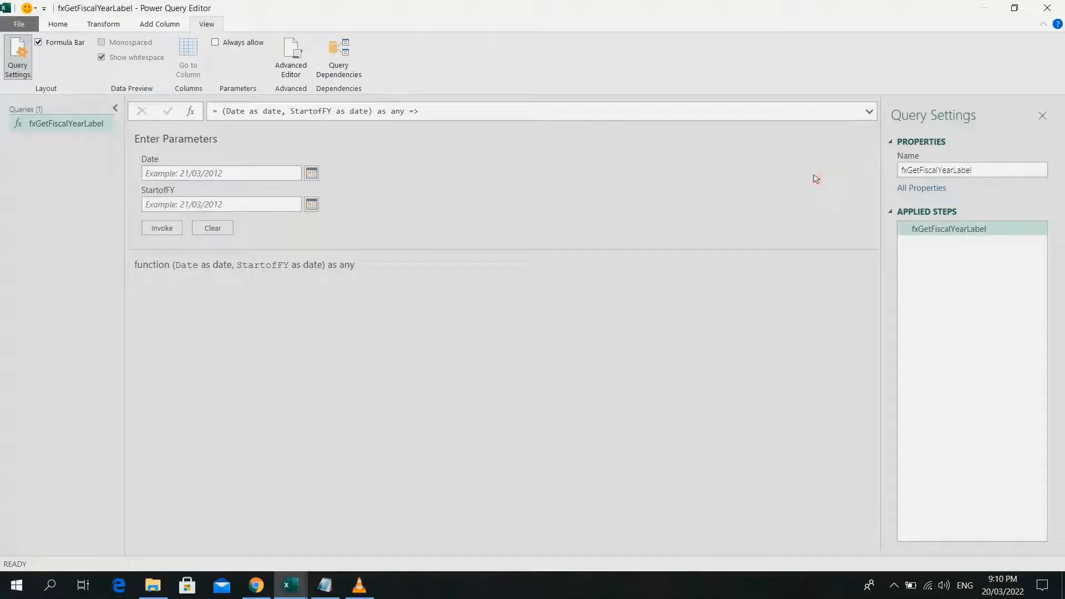
pyautogui.click(58, 28)
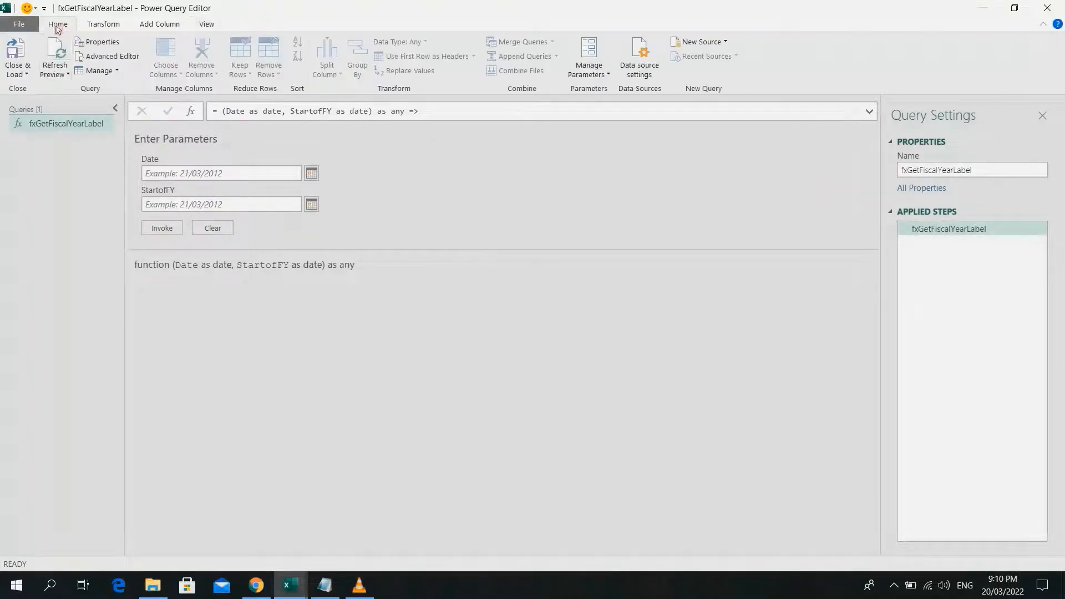
pyautogui.click(21, 76)
pyautogui.click(45, 96)
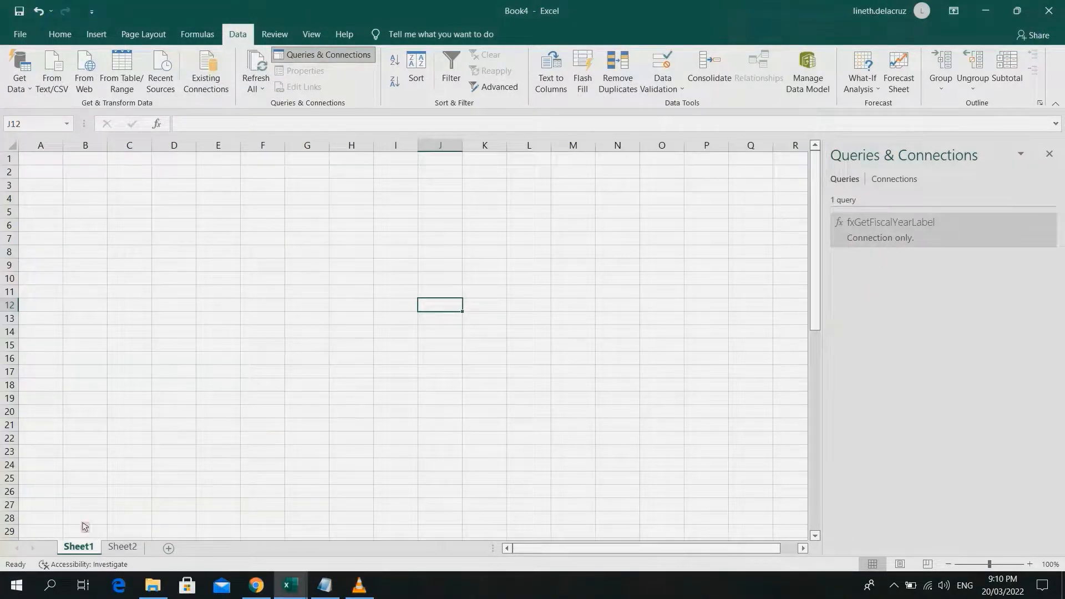
# Import the Date table from Sheet2 into Power Query and name the new query Data
pyautogui.click(122, 548)
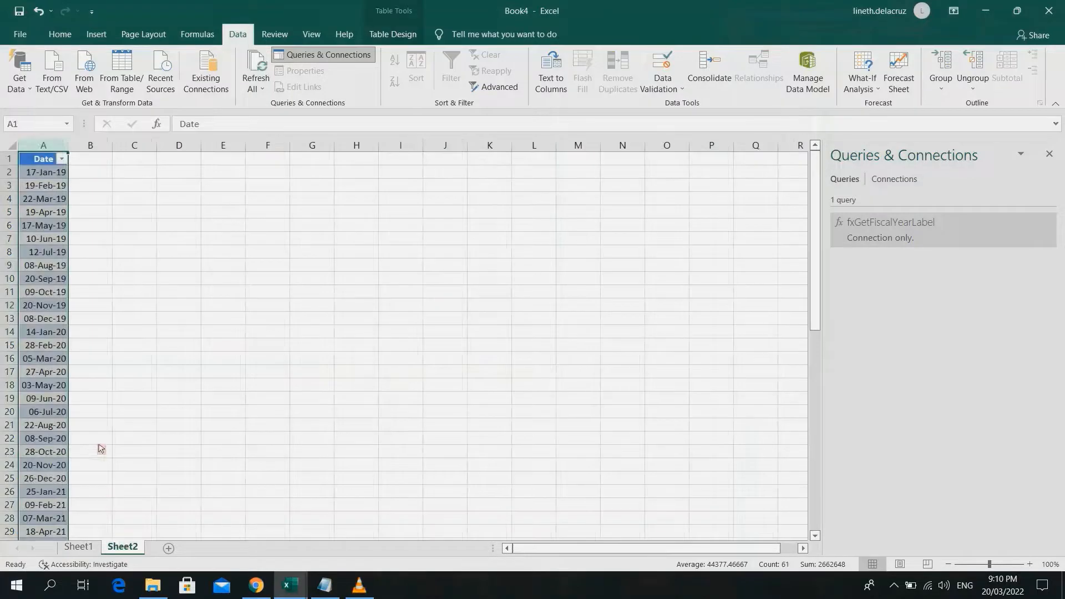
pyautogui.click(45, 176)
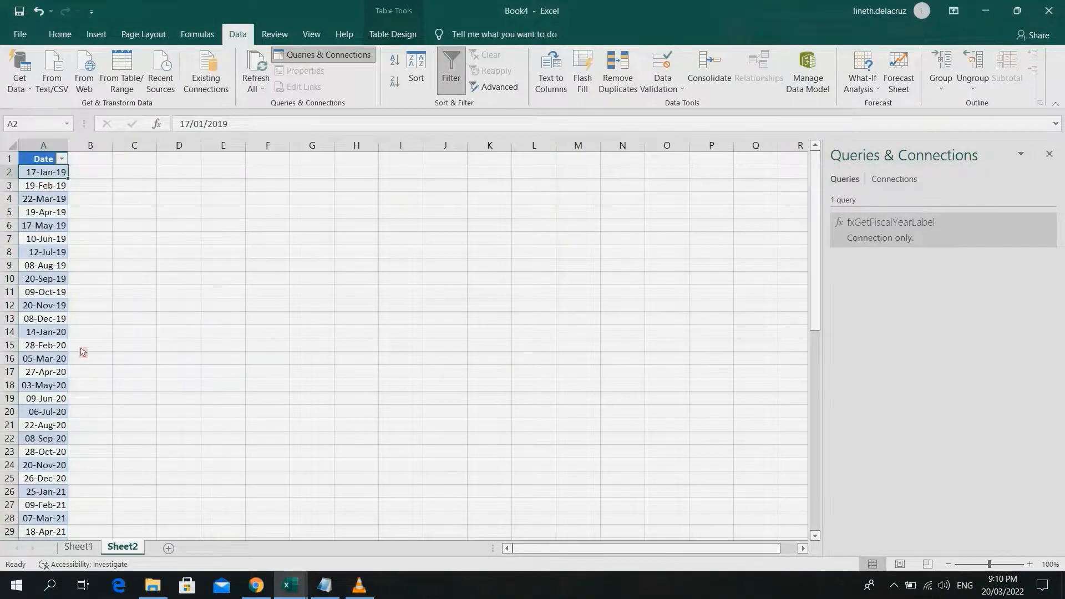
pyautogui.scroll(-3, 83, 353)
pyautogui.hotkey('ctrl', 'Down')
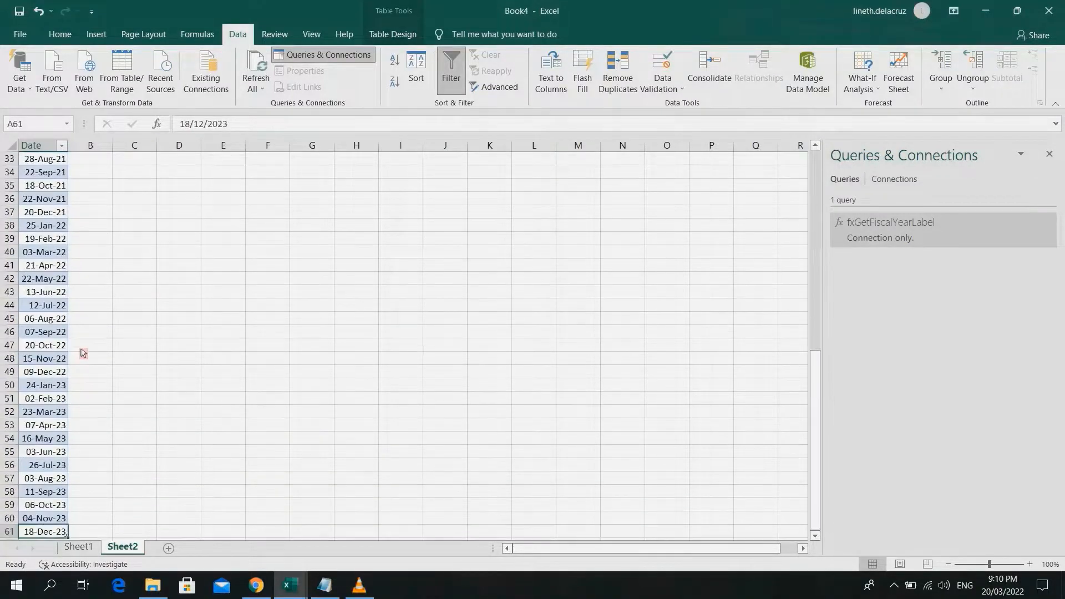
pyautogui.scroll(11, 83, 353)
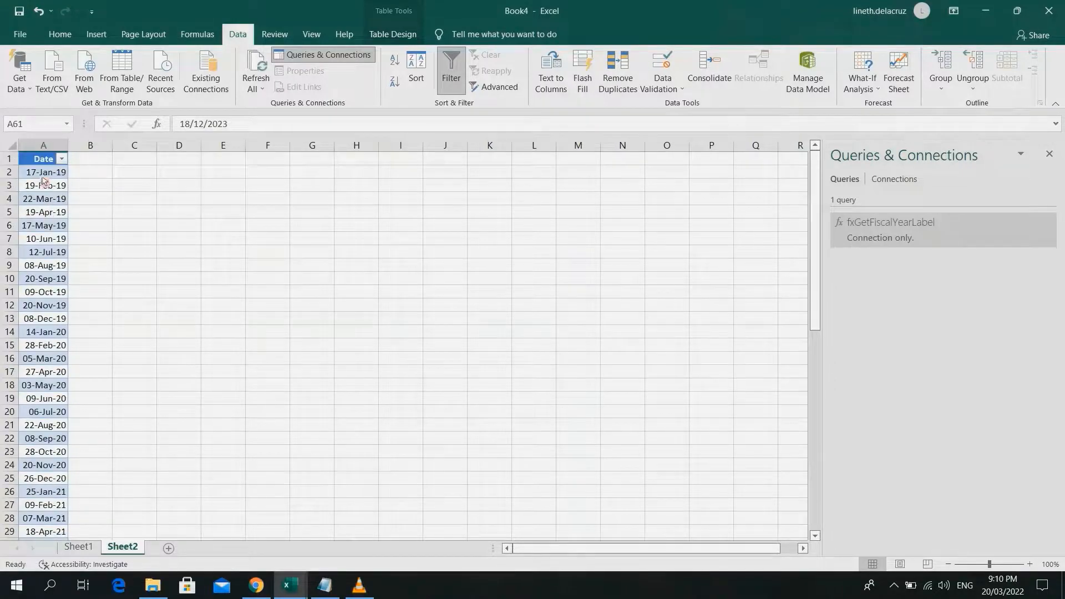
pyautogui.moveTo(45, 175); pyautogui.dragTo(47, 266)
pyautogui.click(42, 186)
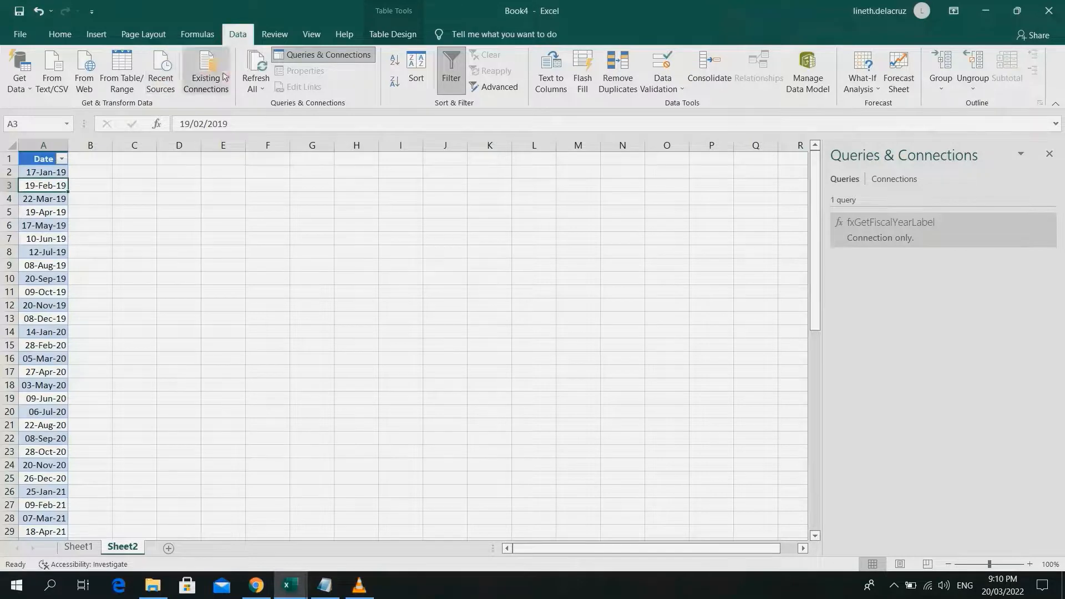
pyautogui.click(121, 78)
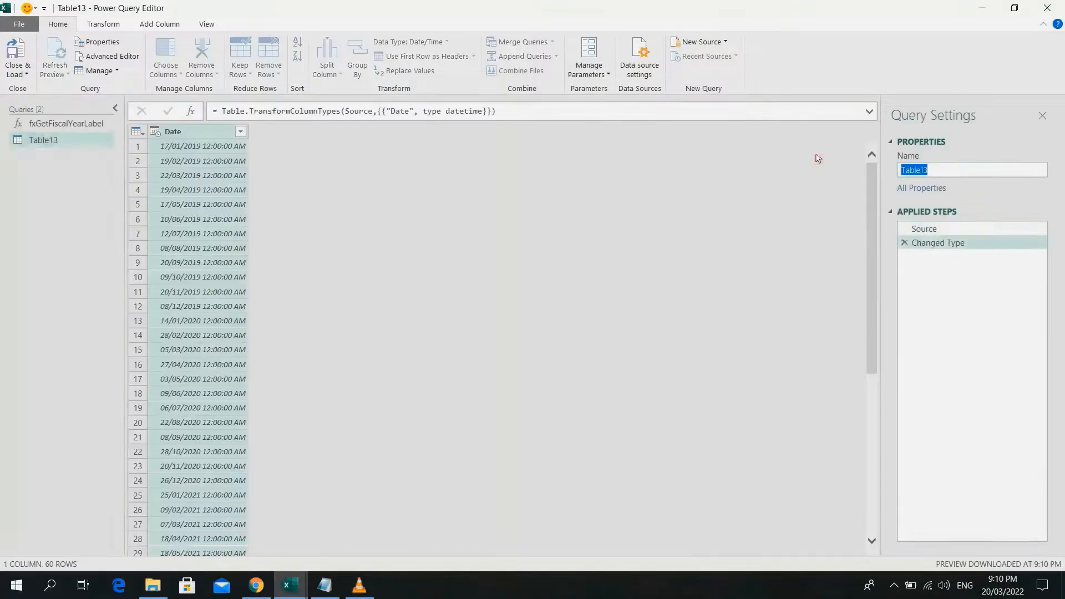
pyautogui.write('Data')
pyautogui.press('Return')
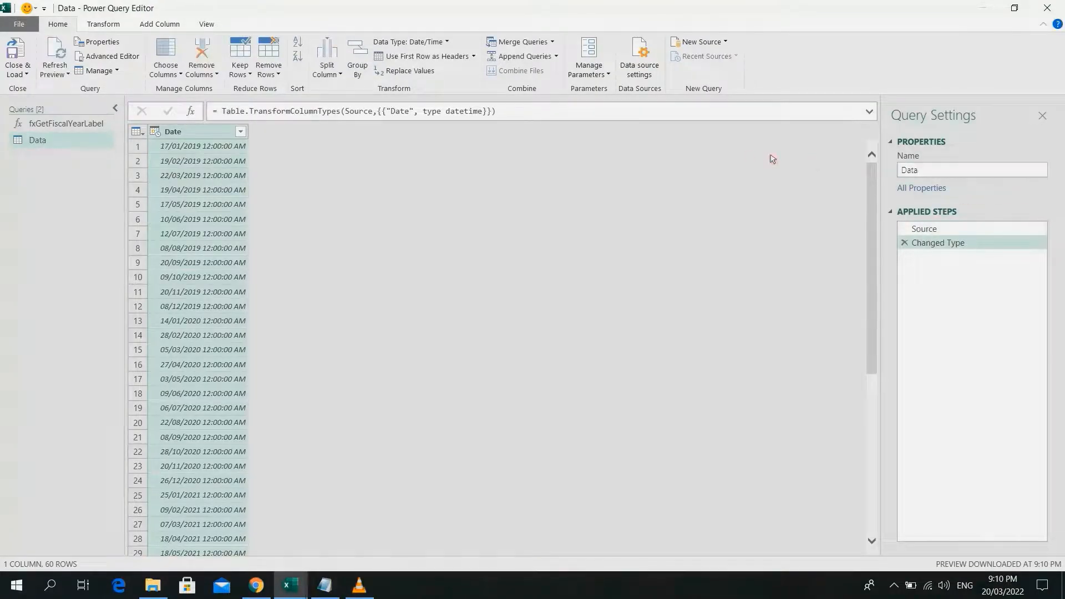
# Change the Date column's type from datetime to date in the Changed Type formula
pyautogui.click(483, 111)
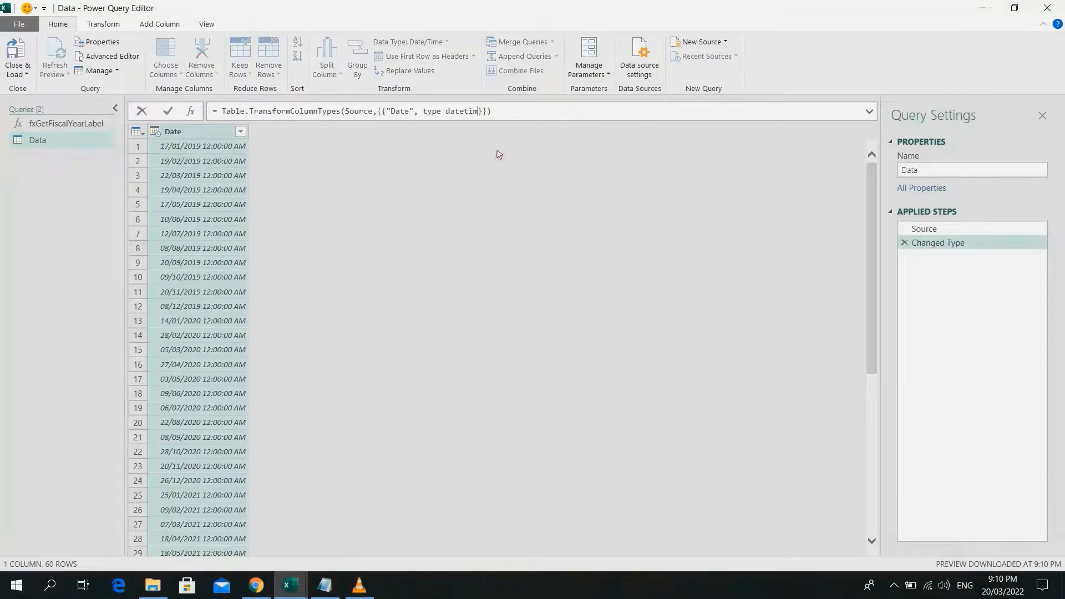
pyautogui.press('BackSpace')
pyautogui.press('BackSpace')
pyautogui.press('BackSpace')
pyautogui.press('Return')
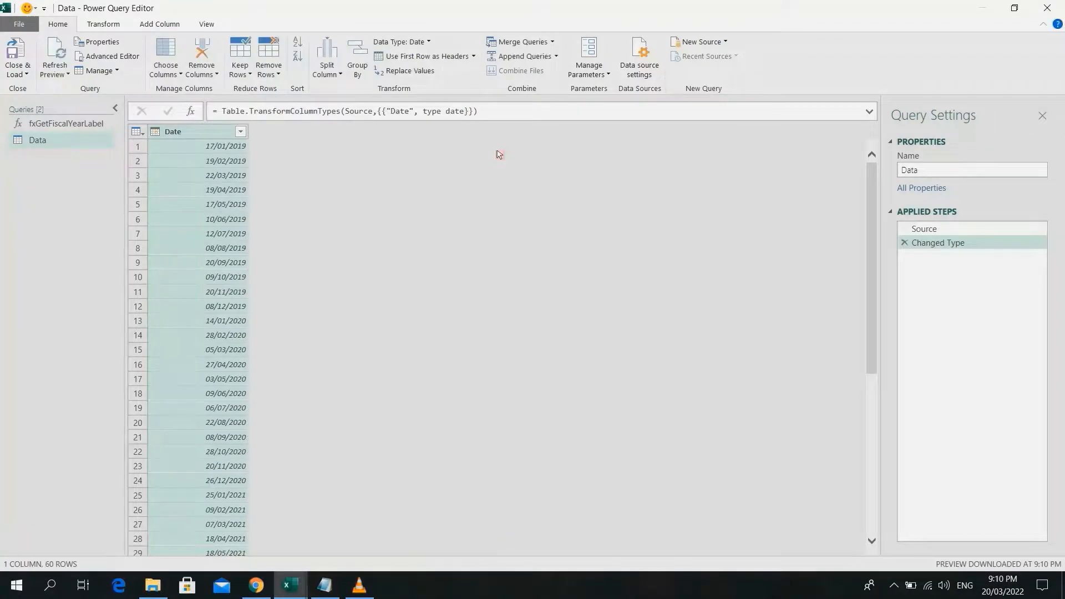
# Add a column invoking the custom function fxGetFiscalYearLabel, with the Date column as Date and 12/7/2021 as StartofFY
pyautogui.click(159, 24)
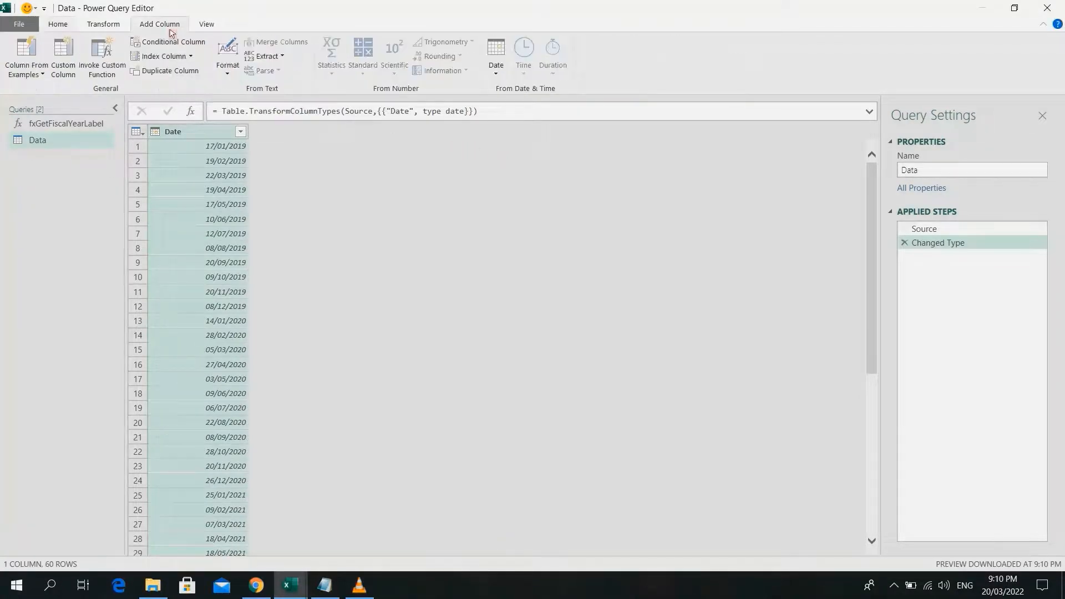
pyautogui.click(107, 65)
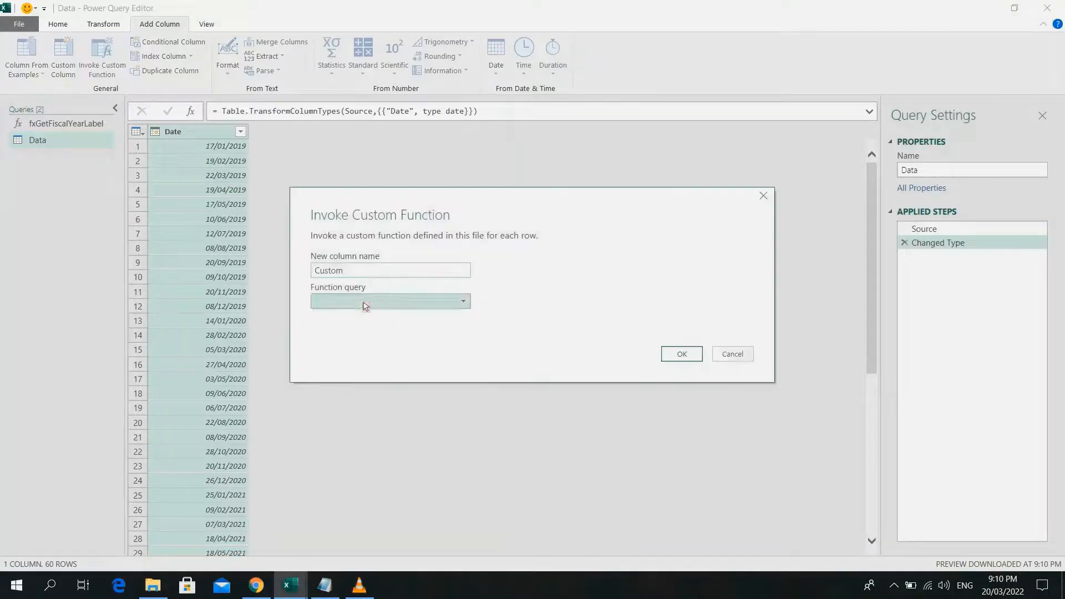
pyautogui.click(365, 305)
pyautogui.click(362, 318)
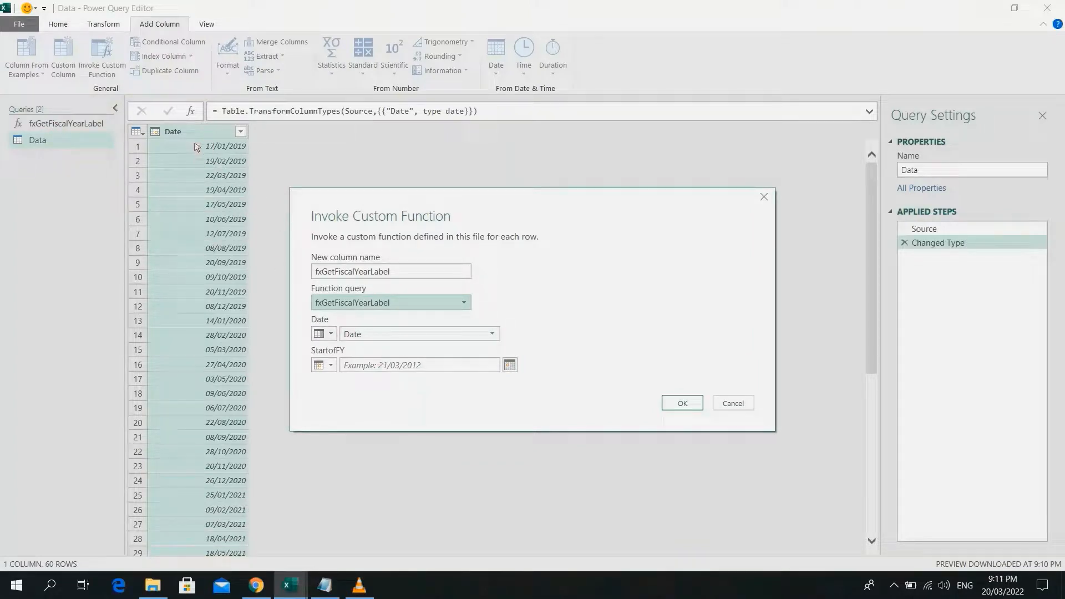
pyautogui.click(381, 370)
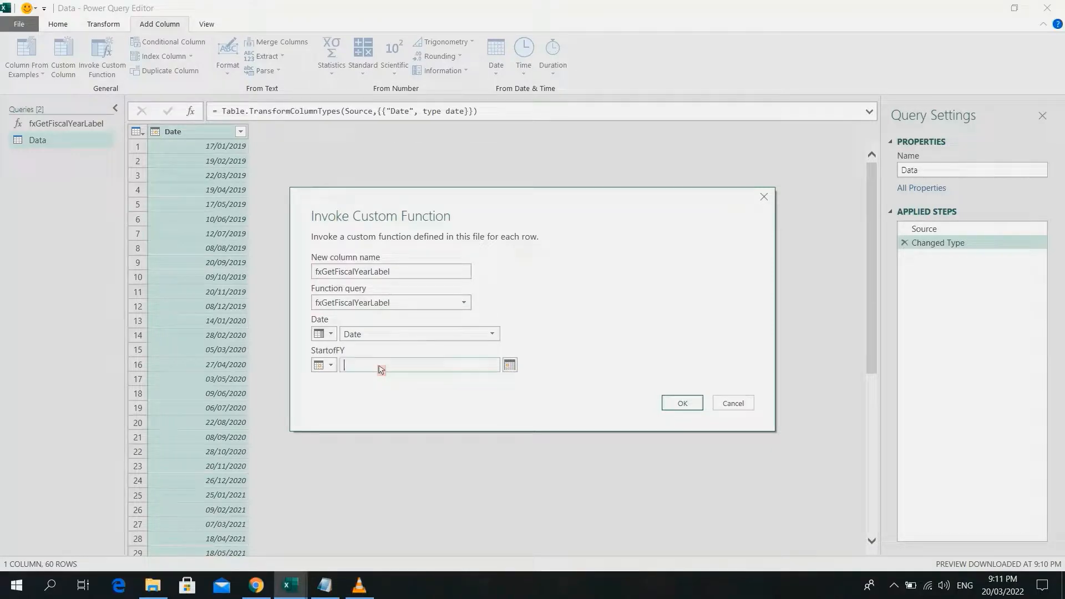
pyautogui.write('12/7/2021')
pyautogui.click(682, 403)
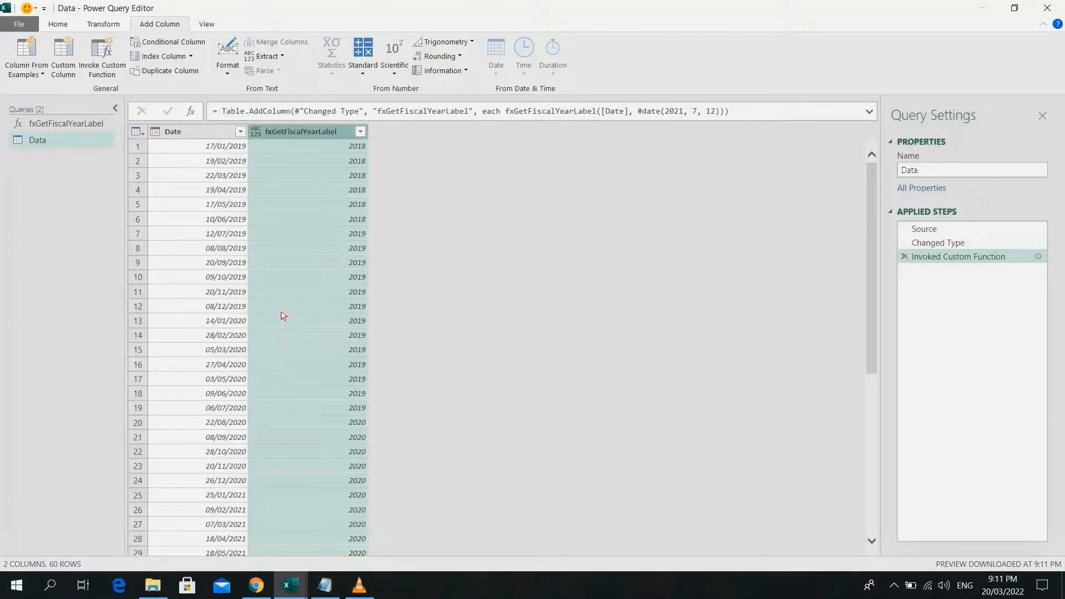
# Close the query and load Data as a table into the existing worksheet at cell C1 of Sheet2
pyautogui.click(58, 24)
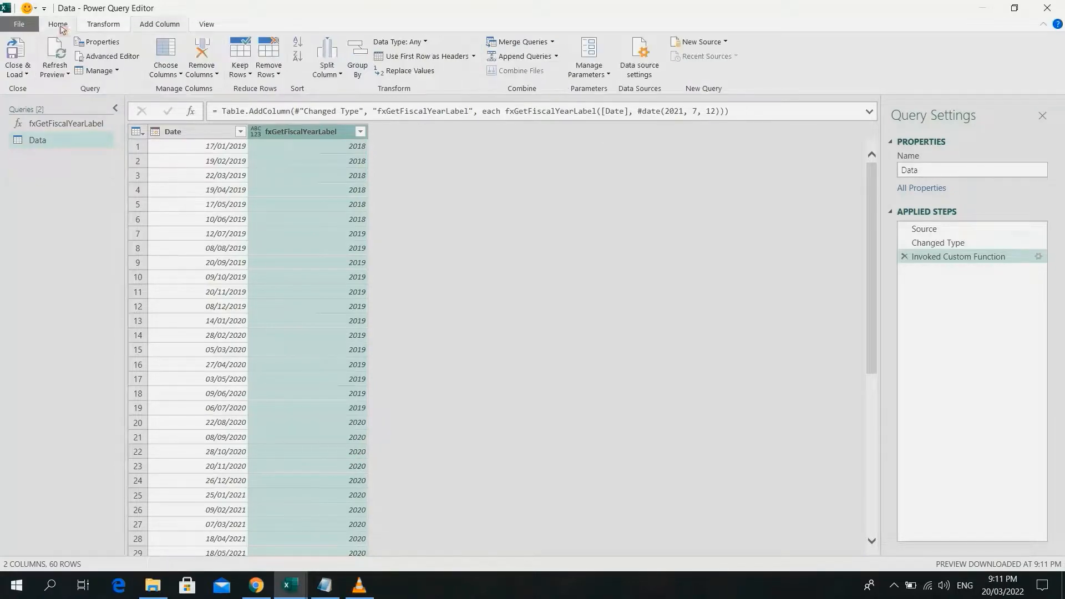
pyautogui.click(18, 72)
pyautogui.click(34, 106)
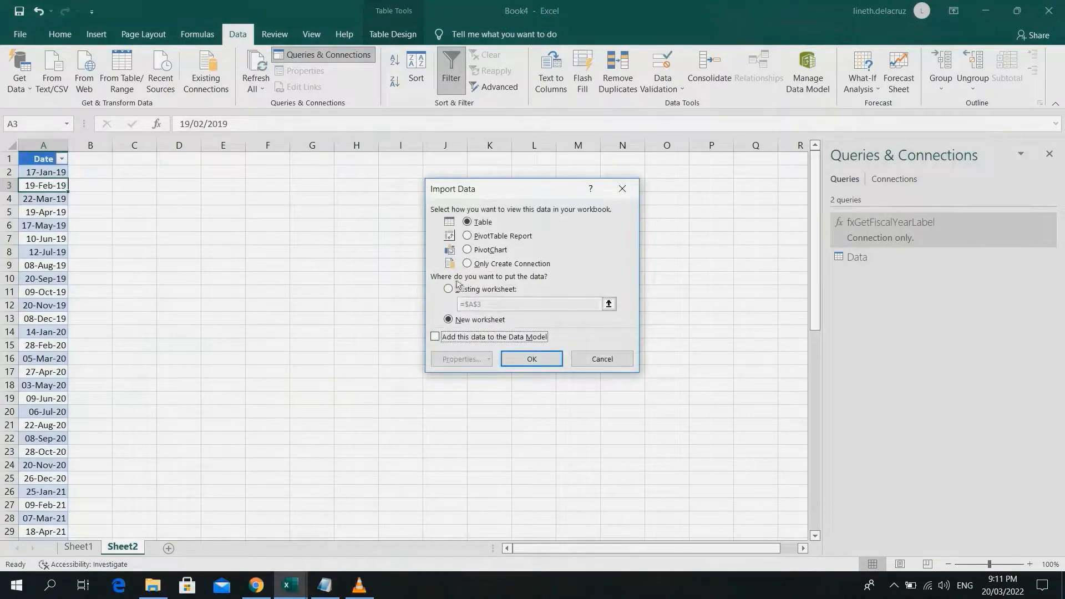
pyautogui.click(473, 289)
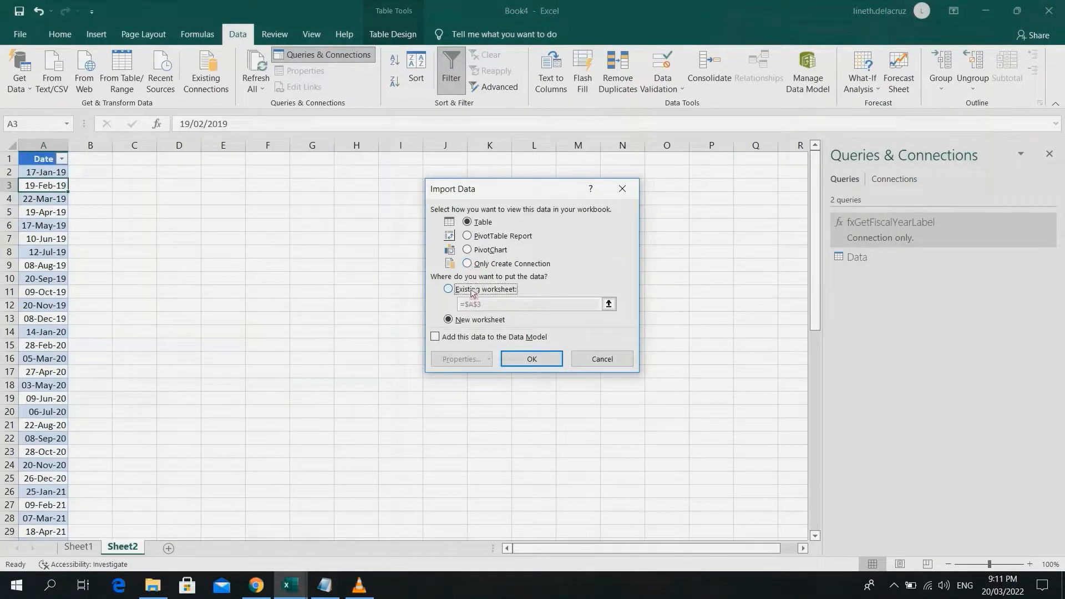
pyautogui.click(136, 158)
pyautogui.click(532, 359)
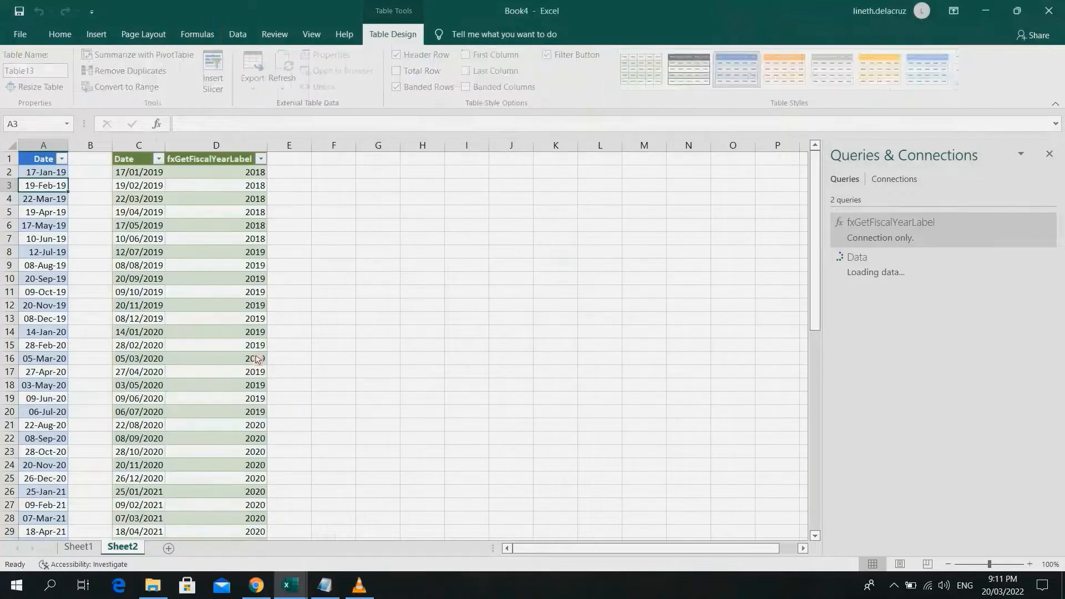
# Enter the label Start in cell F4 and the date 12/07/2021 in cell G4
pyautogui.click(351, 200)
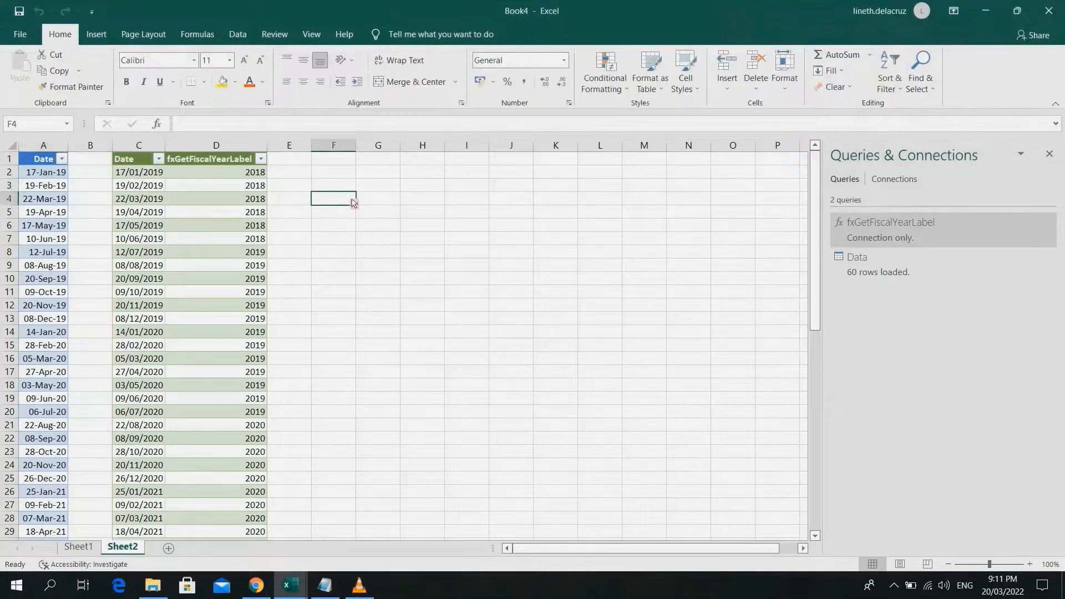
pyautogui.write('Start')
pyautogui.press('Tab')
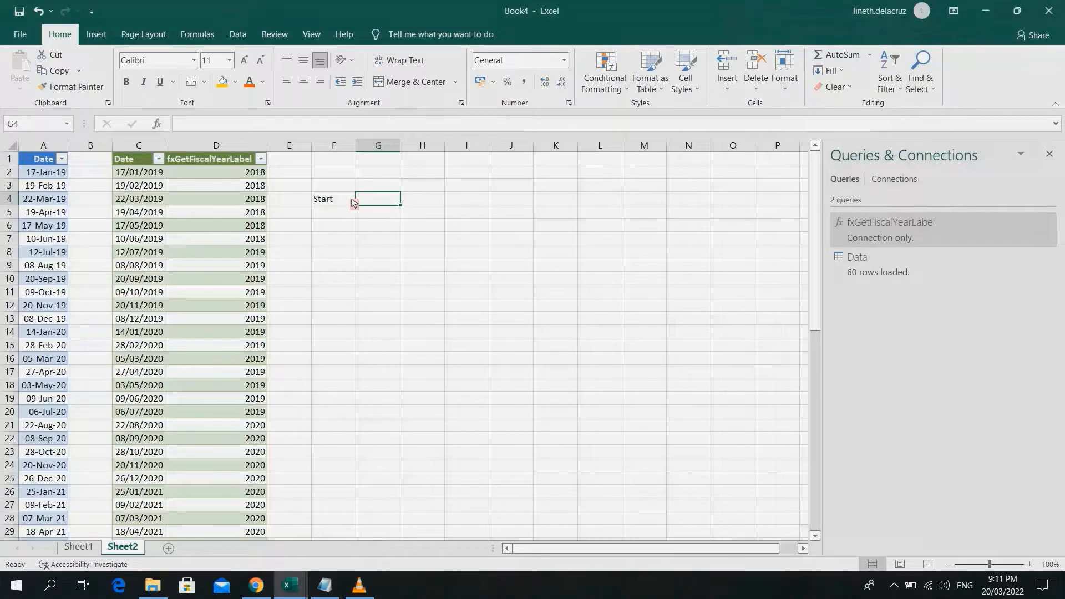
pyautogui.write('12/07/2')
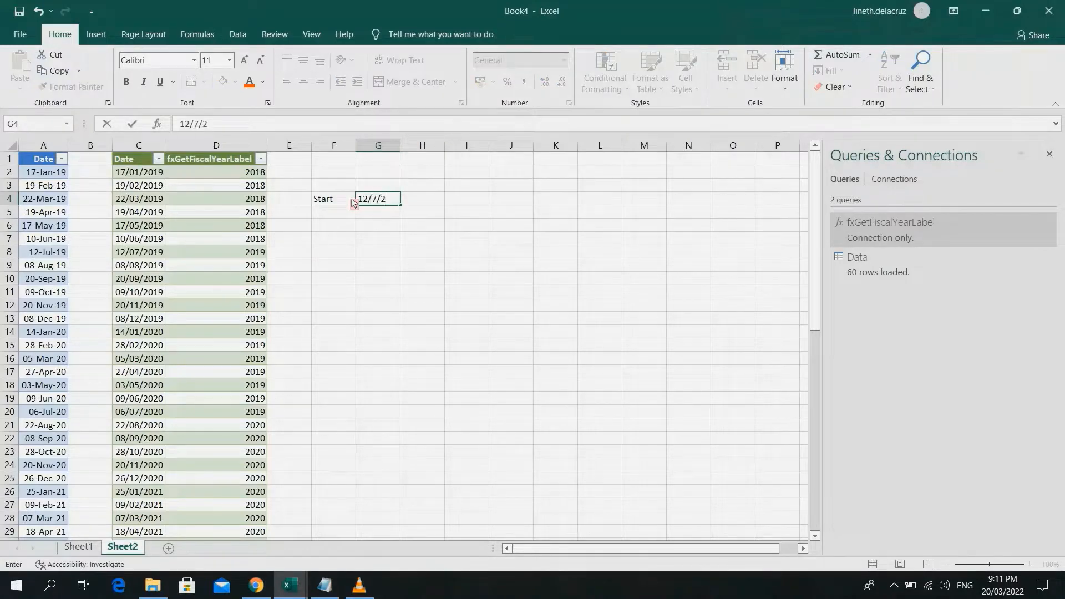
pyautogui.write('021')
pyautogui.press('Return')
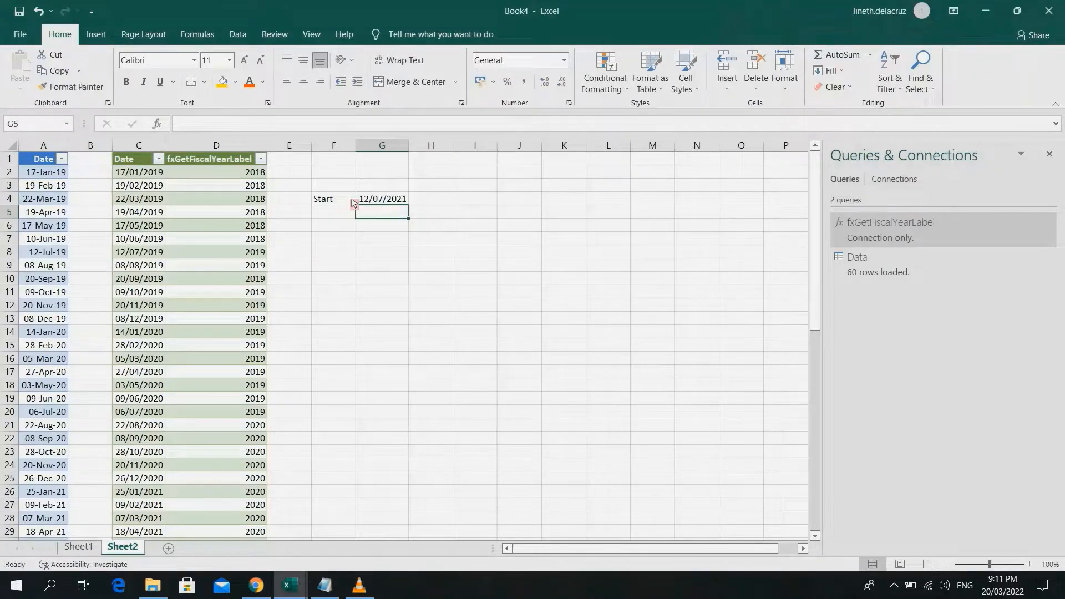
# Copy the date formatting of column A to the loaded Date column C, and that column's cell format to G4
pyautogui.click(26, 146)
pyautogui.click(71, 87)
pyautogui.click(137, 145)
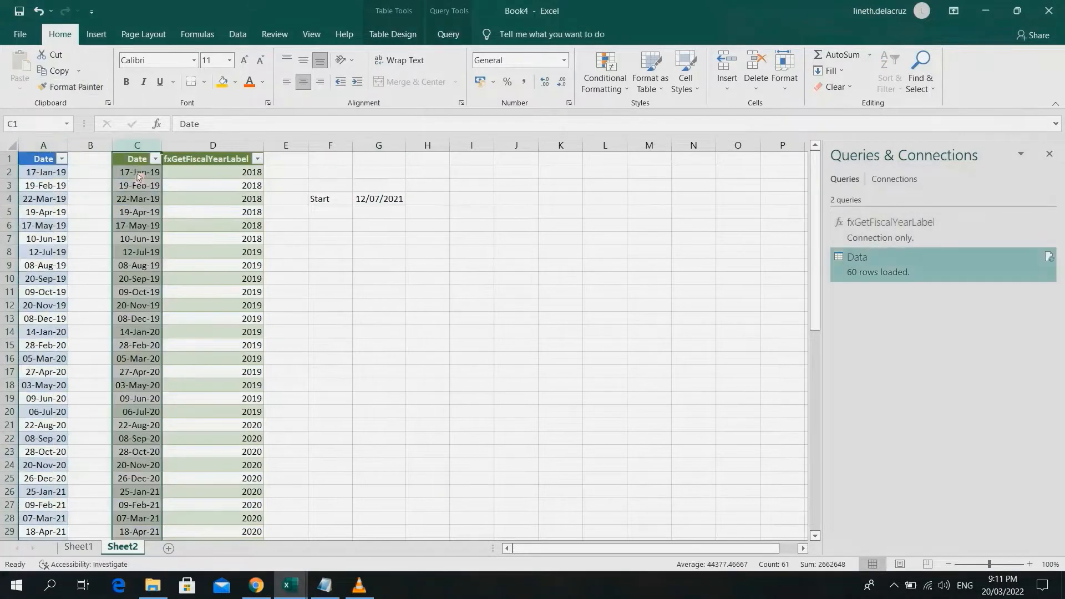
pyautogui.click(139, 176)
pyautogui.click(71, 87)
pyautogui.click(379, 199)
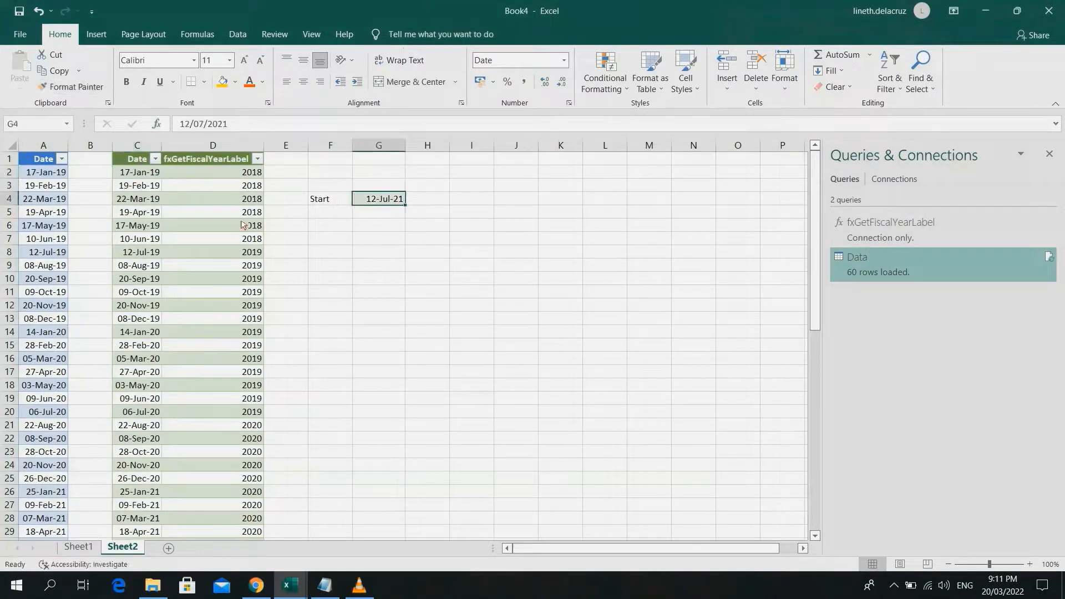
# Check the fiscal-year labels in rows 2 to 8 and row 20 against their dates and the start date in G4
pyautogui.click(145, 176)
pyautogui.click(212, 176)
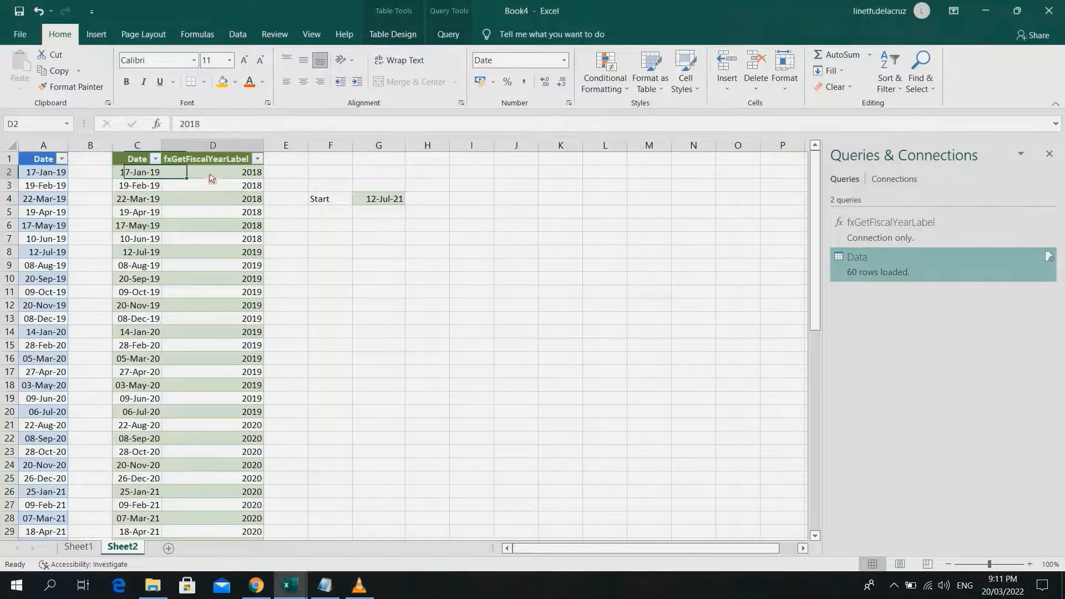
pyautogui.moveTo(211, 177); pyautogui.dragTo(215, 240)
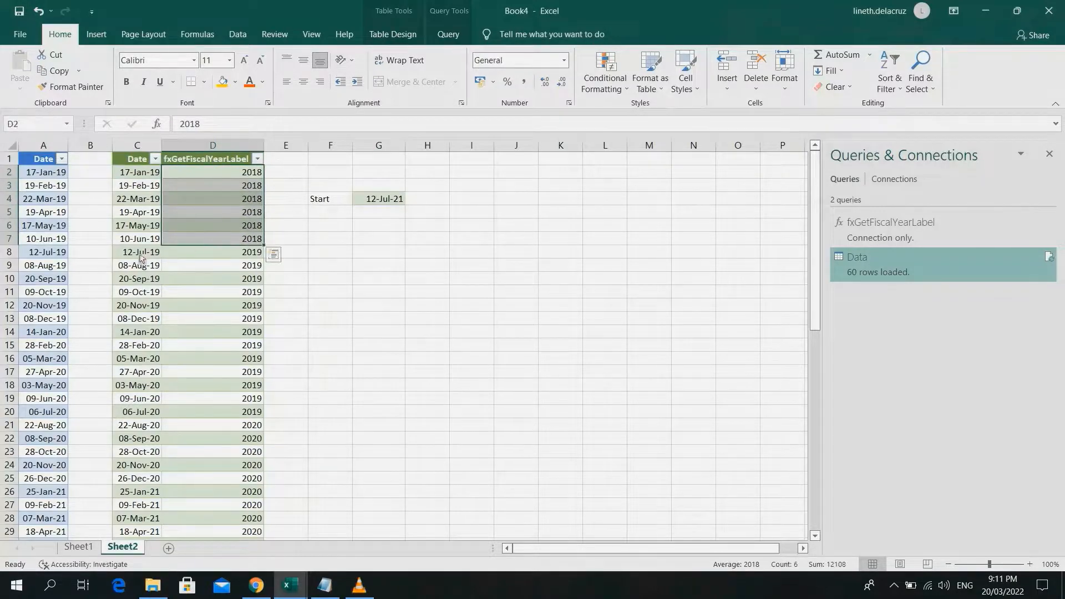
pyautogui.moveTo(140, 254); pyautogui.dragTo(231, 254)
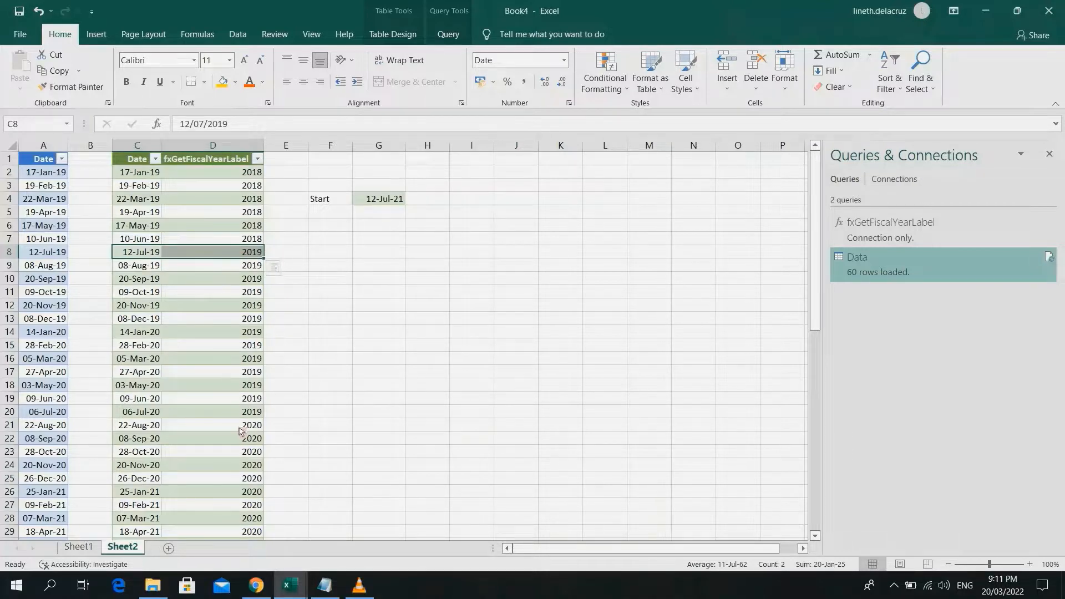
pyautogui.moveTo(145, 413); pyautogui.dragTo(230, 419)
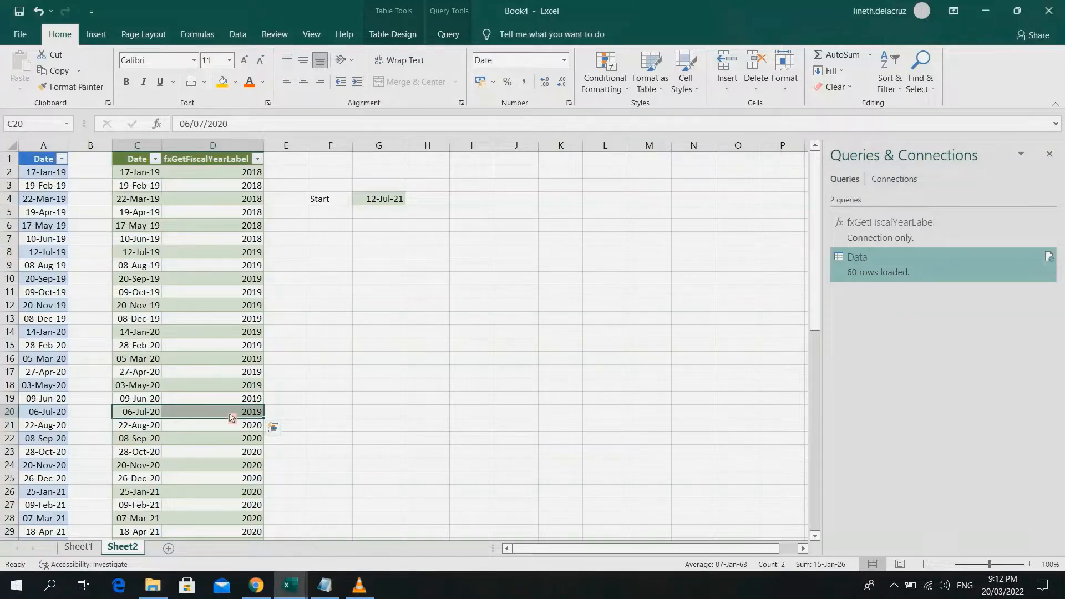
# Check the fiscal-year labels against the dates in row 21 and at the July–August 2021 changeover in rows 32 and 33
pyautogui.moveTo(154, 426); pyautogui.dragTo(261, 426)
pyautogui.scroll(-1, 221, 427)
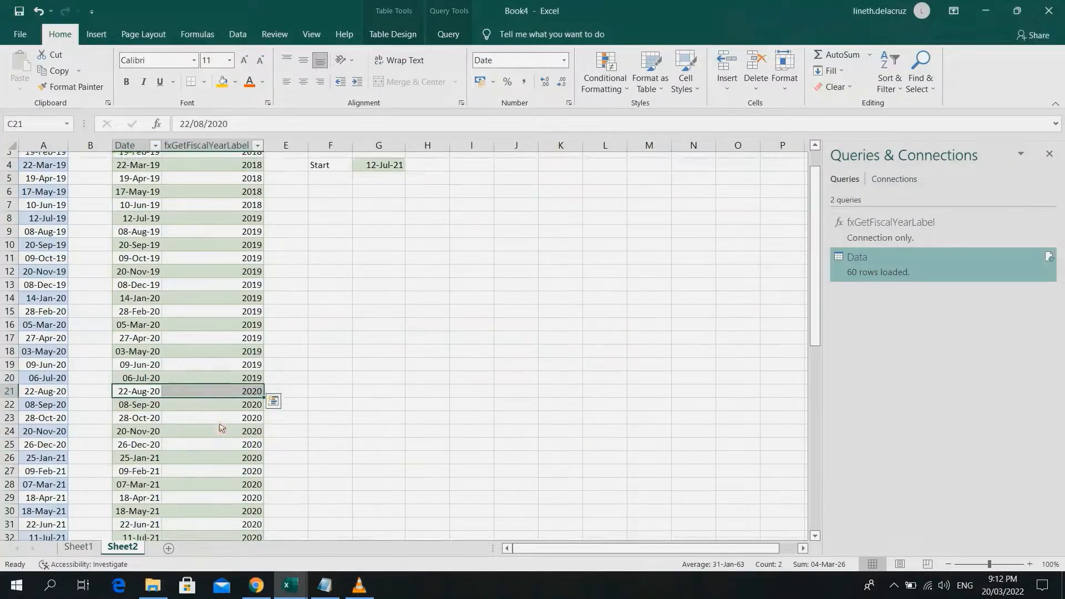
pyautogui.scroll(-4, 222, 428)
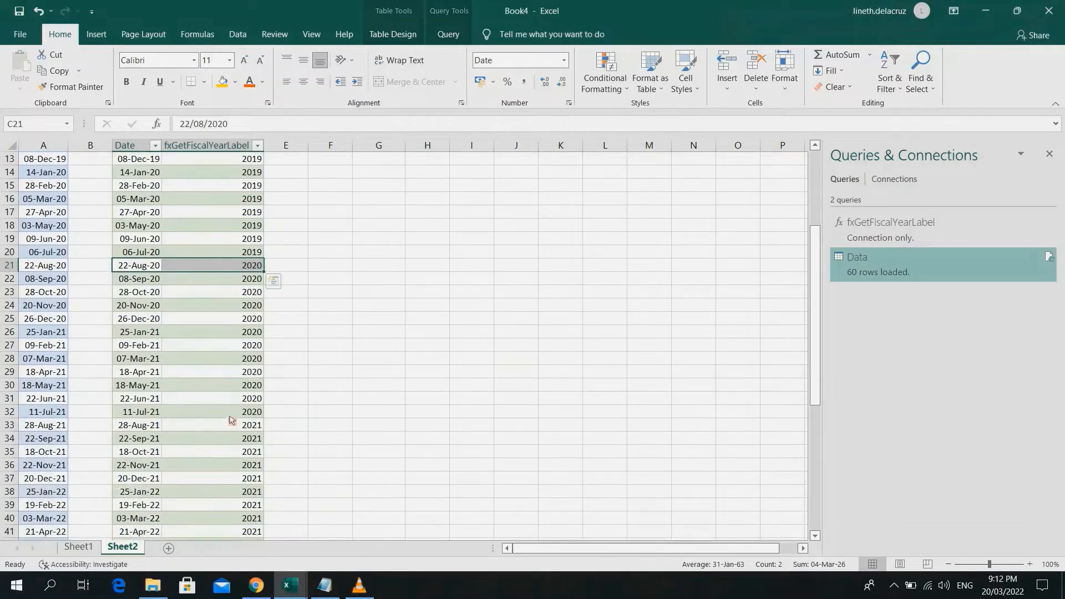
pyautogui.click(224, 427)
pyautogui.moveTo(158, 415); pyautogui.dragTo(211, 418)
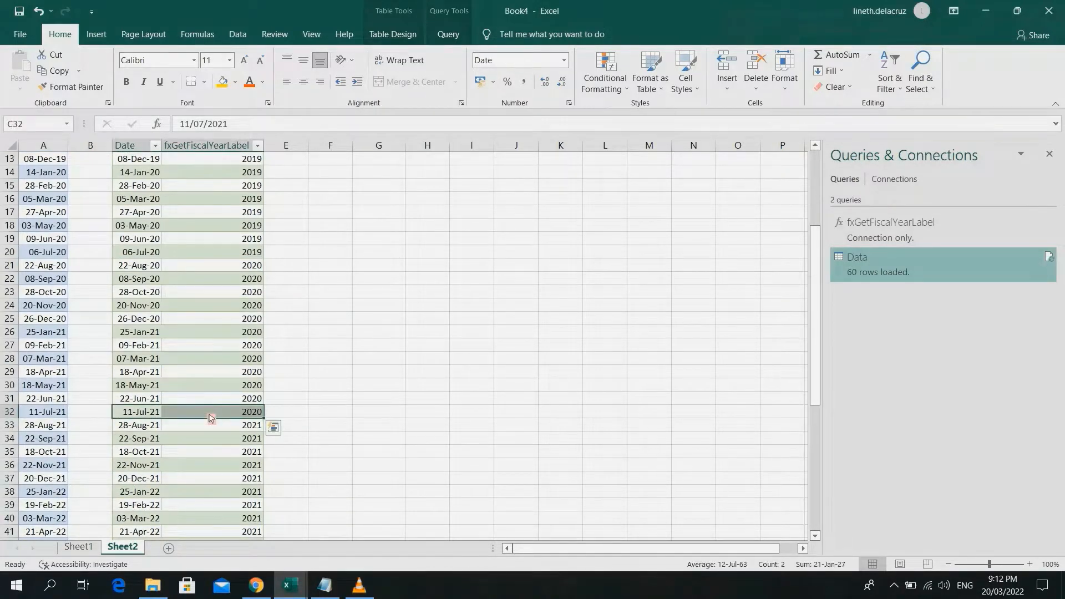
pyautogui.click(213, 426)
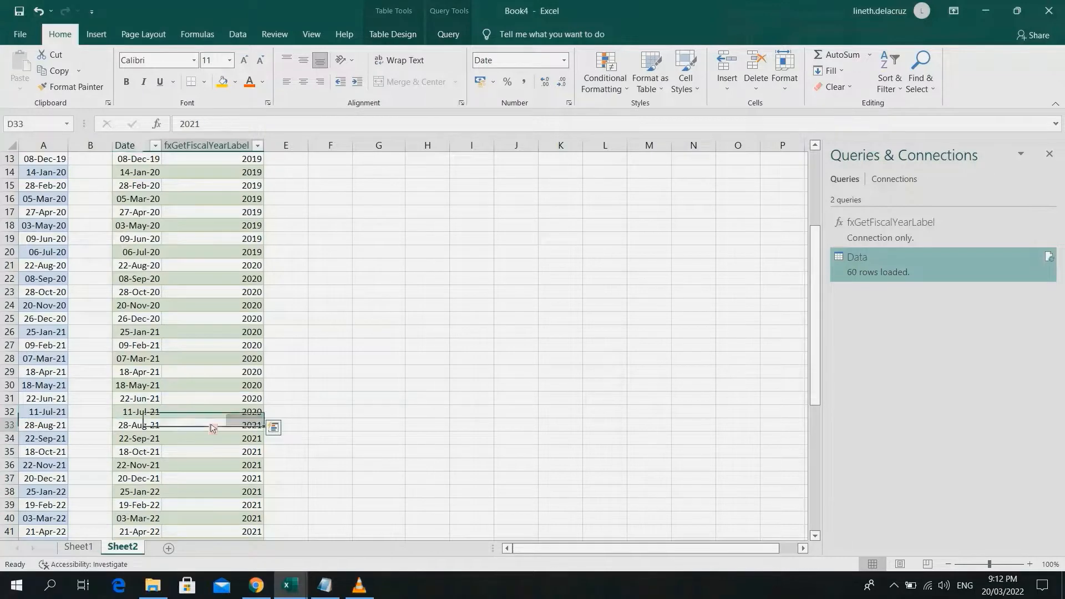
pyautogui.moveTo(145, 429); pyautogui.dragTo(210, 427)
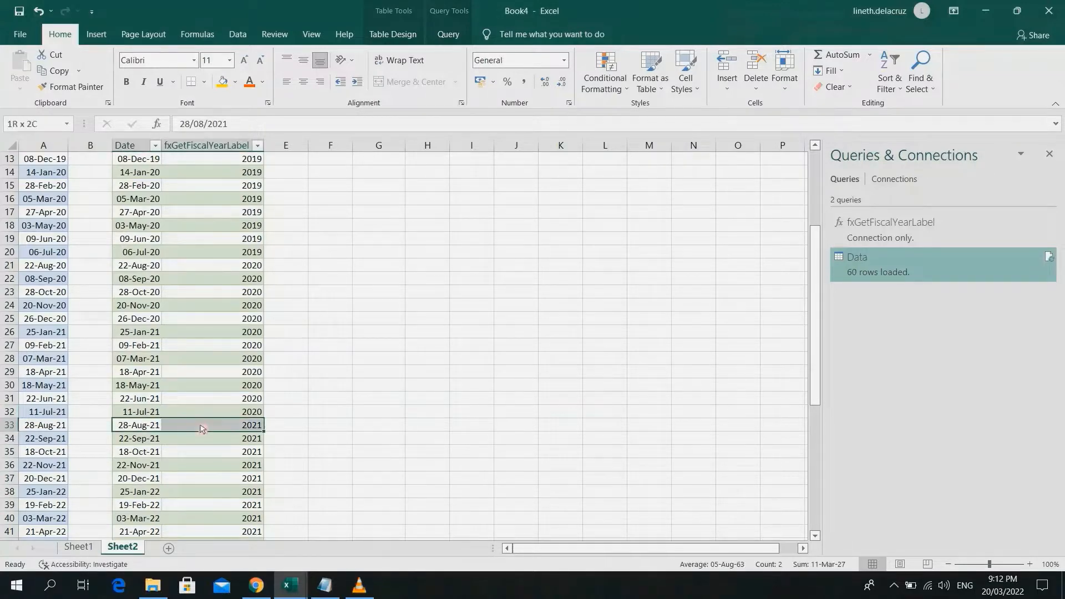
# Examine the fiscal-year labels at the July 2022 and July 2023 changeovers in rows 44, 55 and 56
pyautogui.scroll(-3, 202, 428)
pyautogui.scroll(-2, 203, 428)
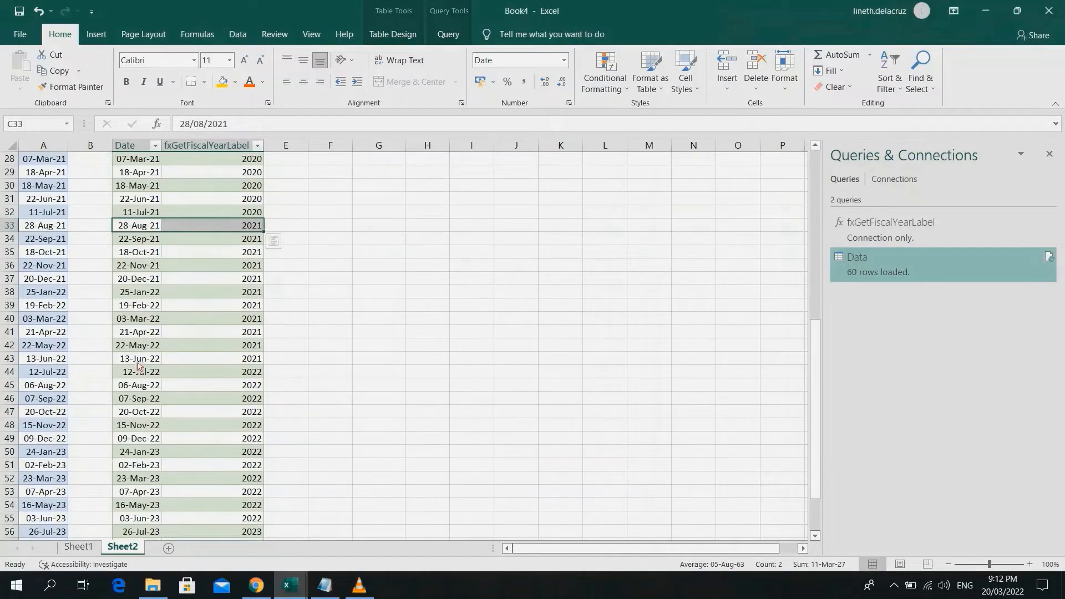
pyautogui.moveTo(139, 372); pyautogui.dragTo(207, 378)
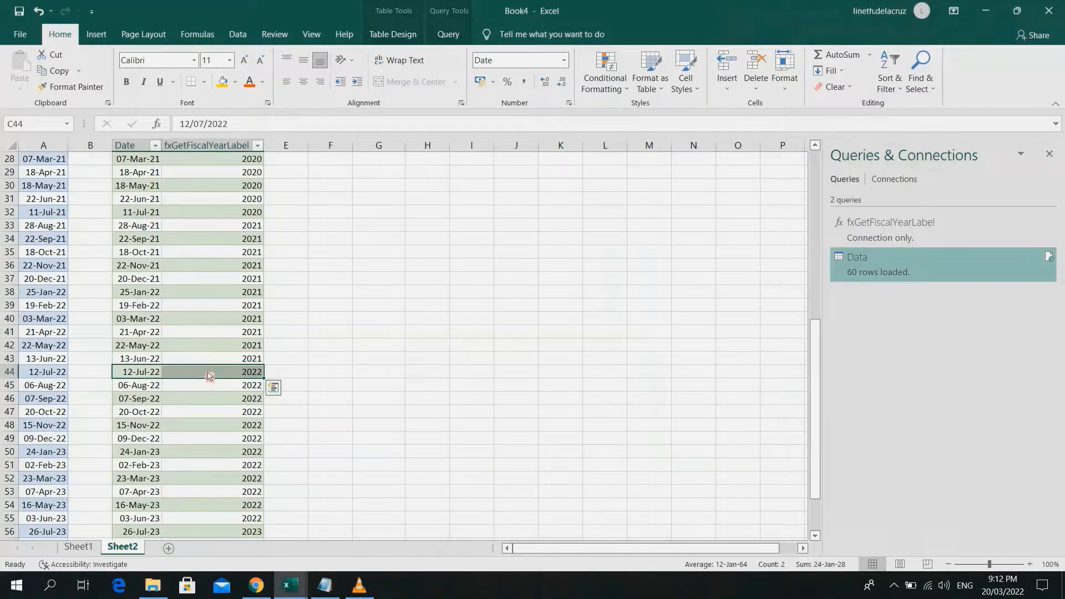
pyautogui.click(210, 376)
pyautogui.scroll(-2, 211, 376)
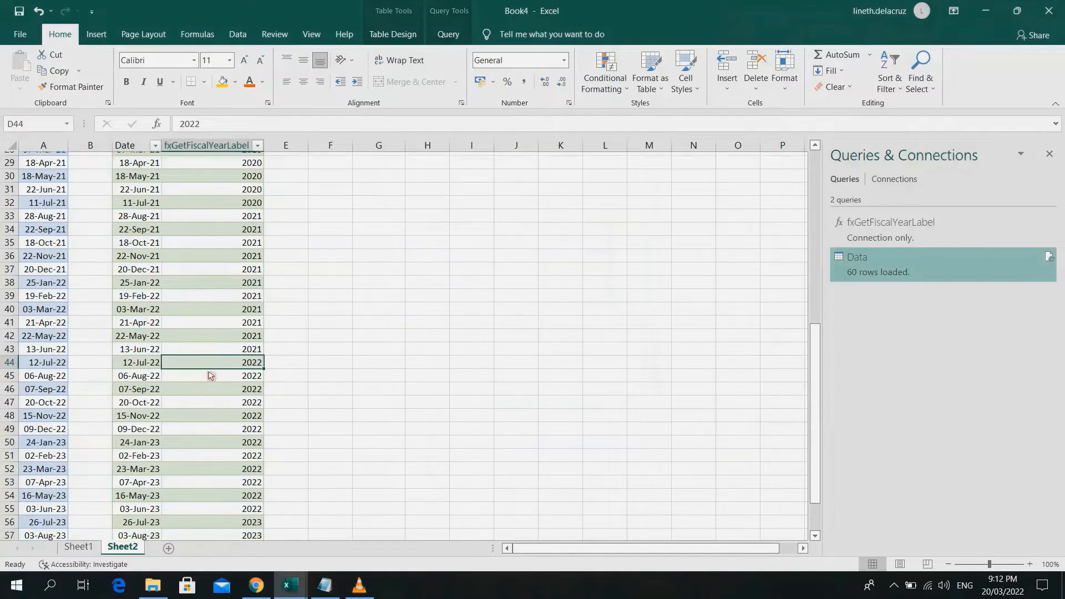
pyautogui.click(222, 438)
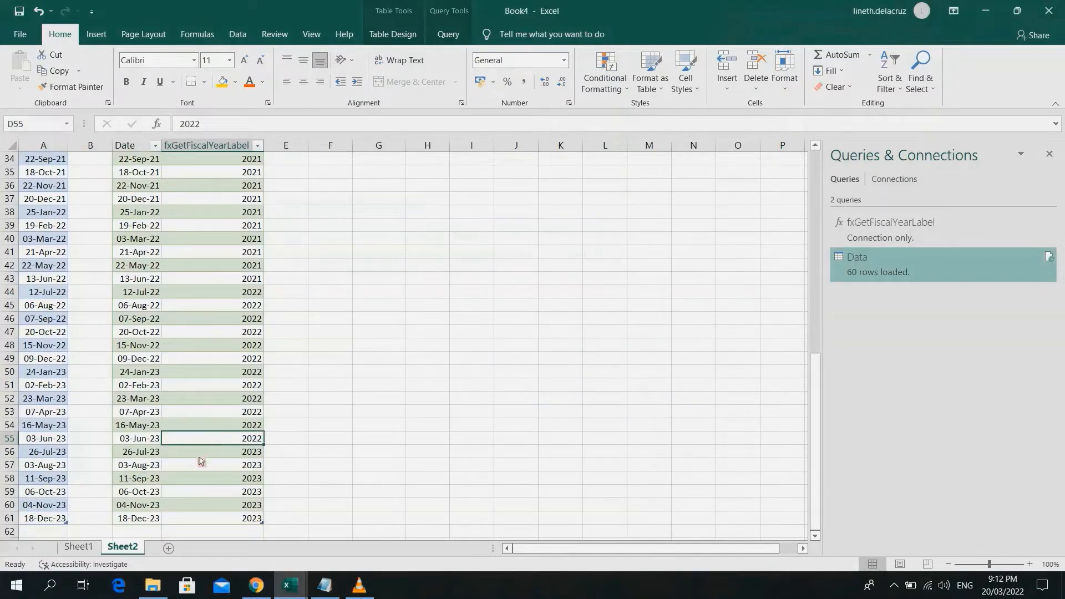
pyautogui.moveTo(158, 455); pyautogui.dragTo(214, 454)
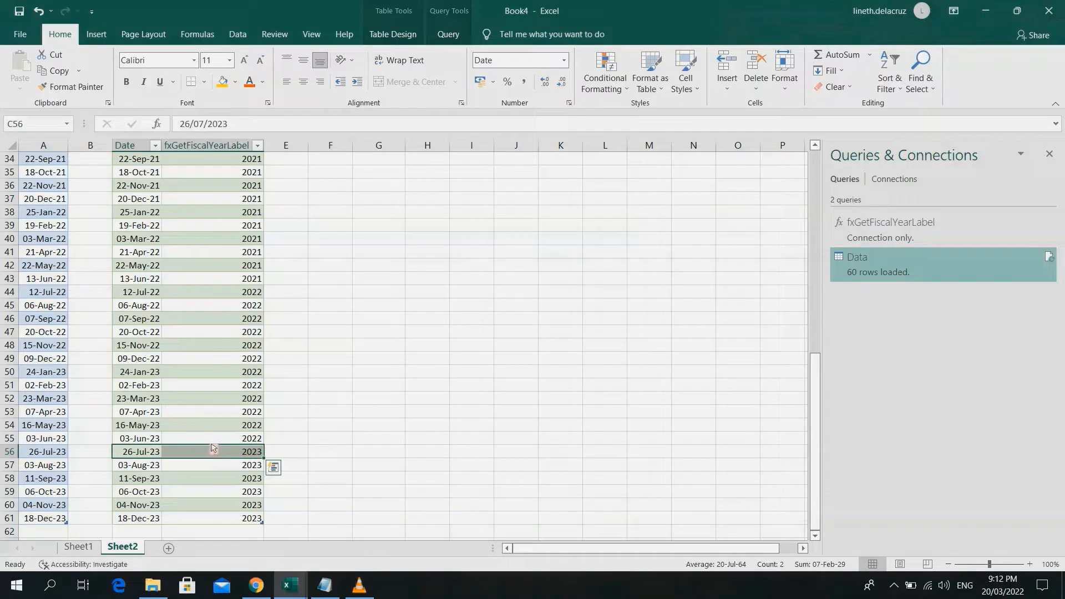
pyautogui.scroll(-1, 213, 447)
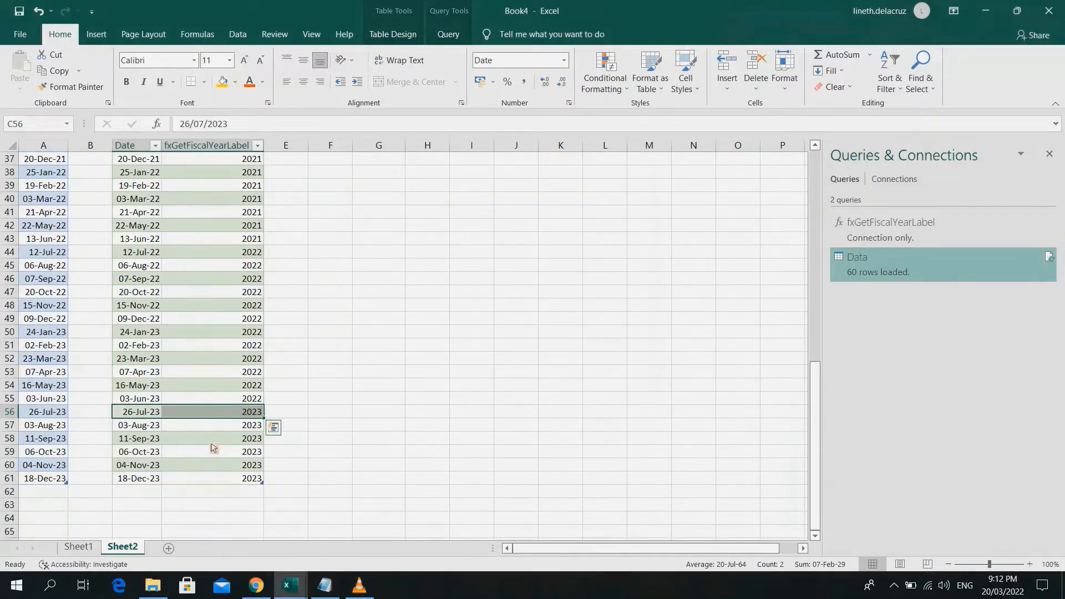